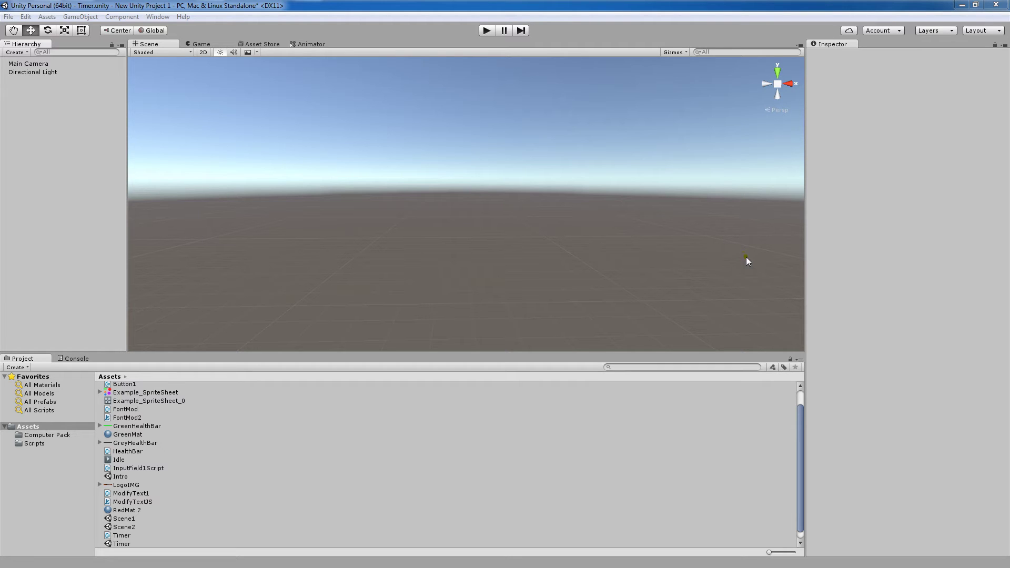
Add a UI Slider, with a new Canvas and EventSystem, to the Timer scene and zoom in.
right_click(38, 99)
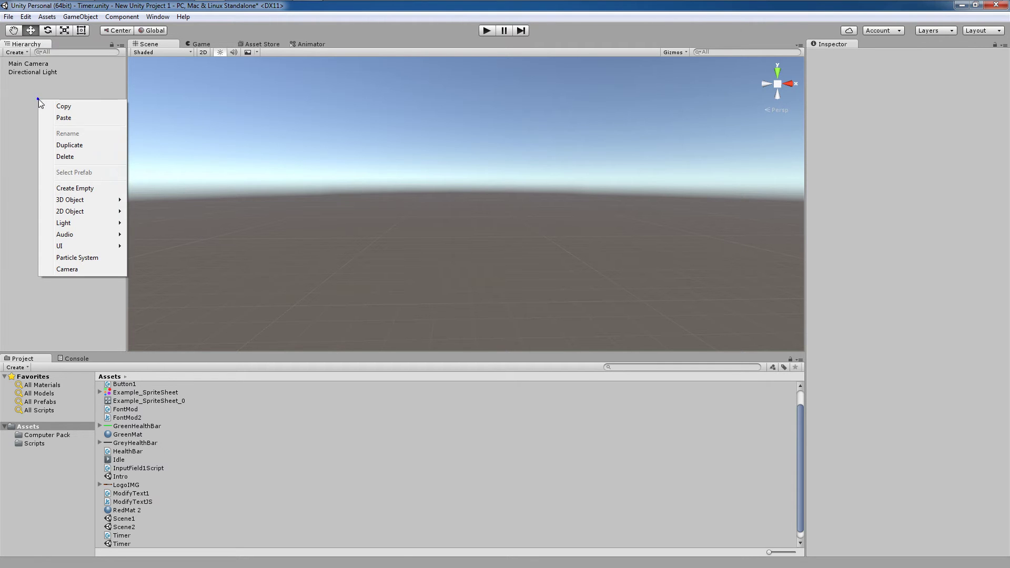
mouse_move(85, 246)
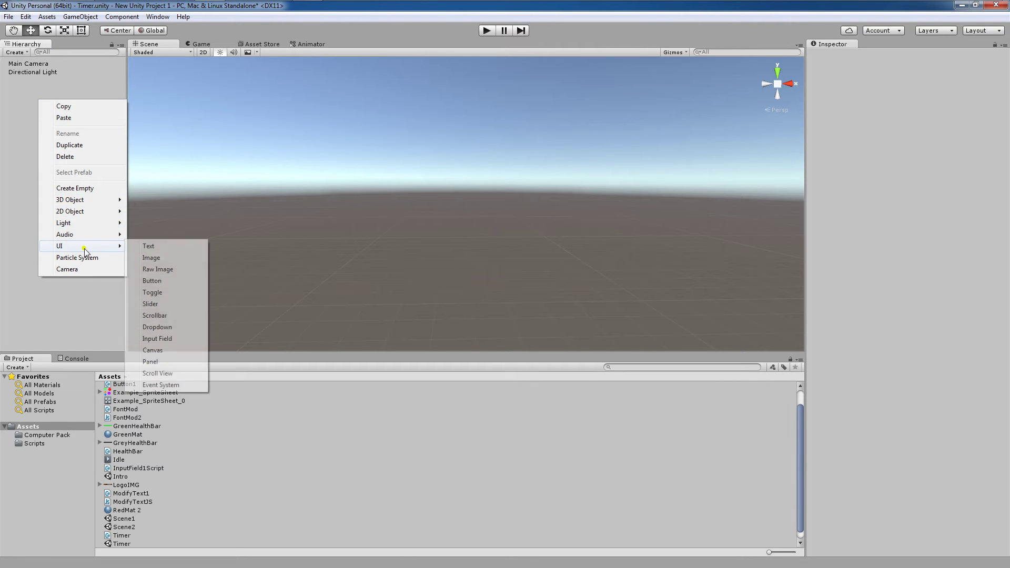
left_click(152, 304)
scroll(324, 266, "up", 5)
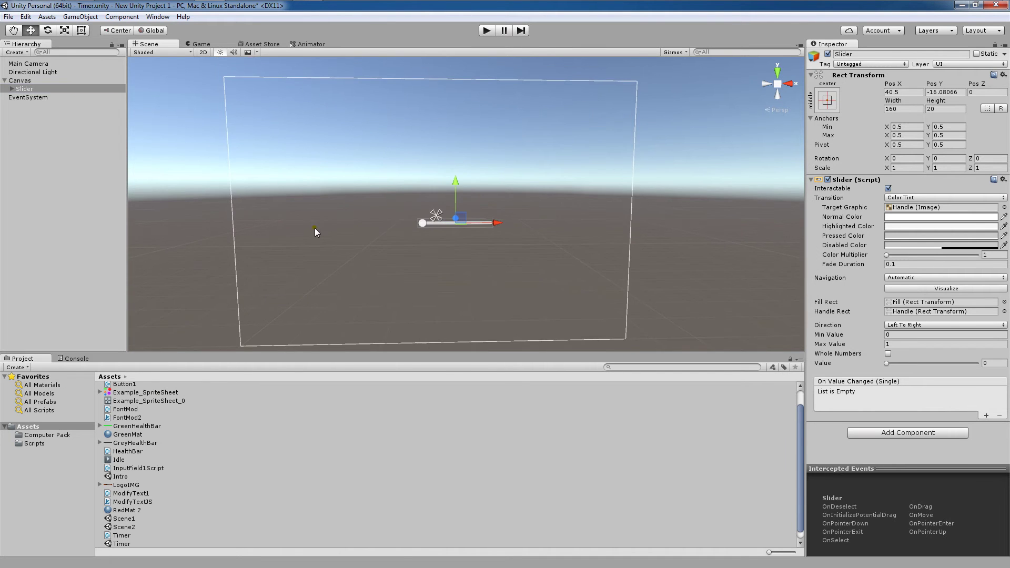
scroll(317, 226, "up", 2)
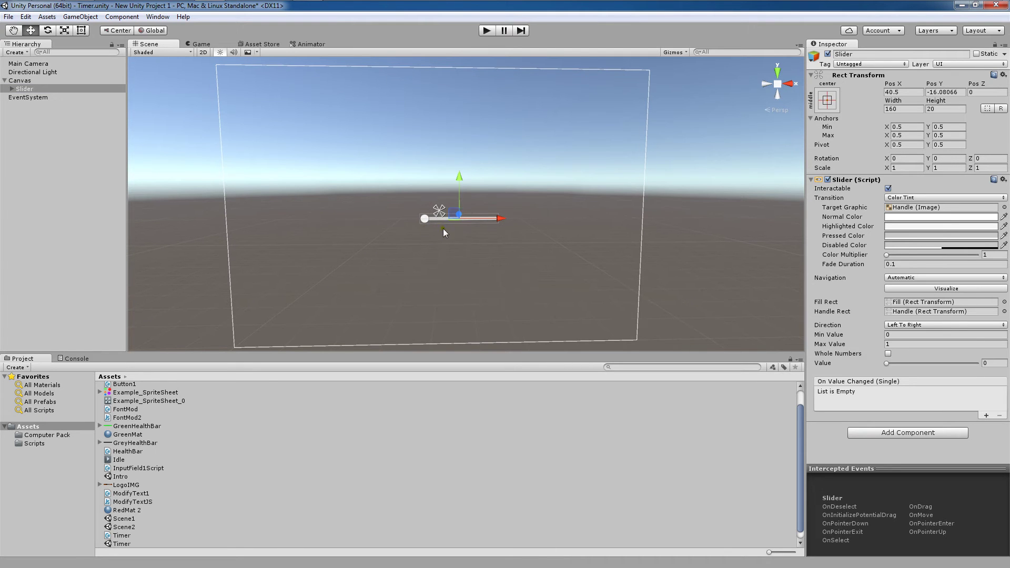
Run the scene and drag the slider handle right, then left and back again.
left_click(487, 31)
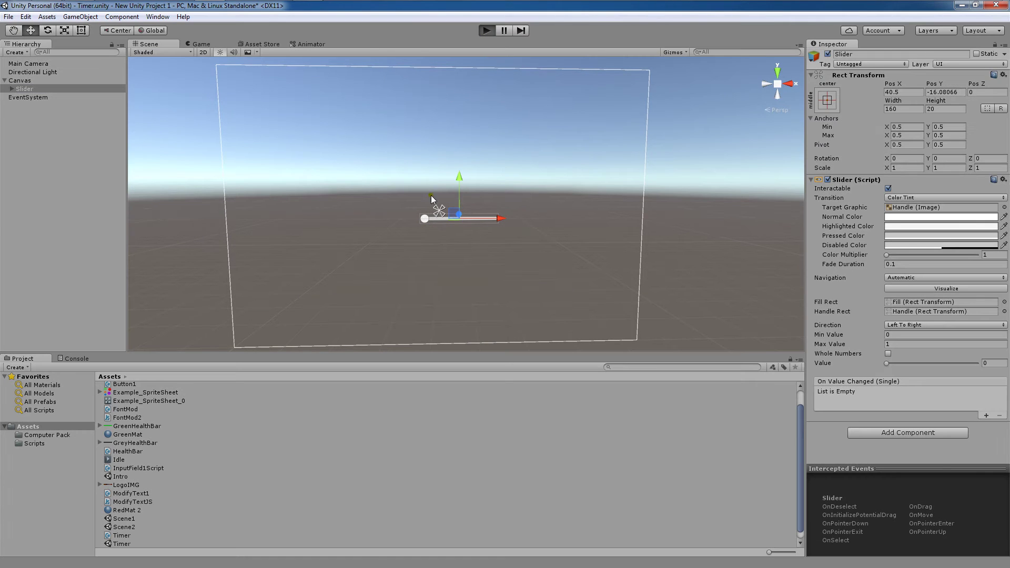
left_click_drag(456, 213, 509, 220)
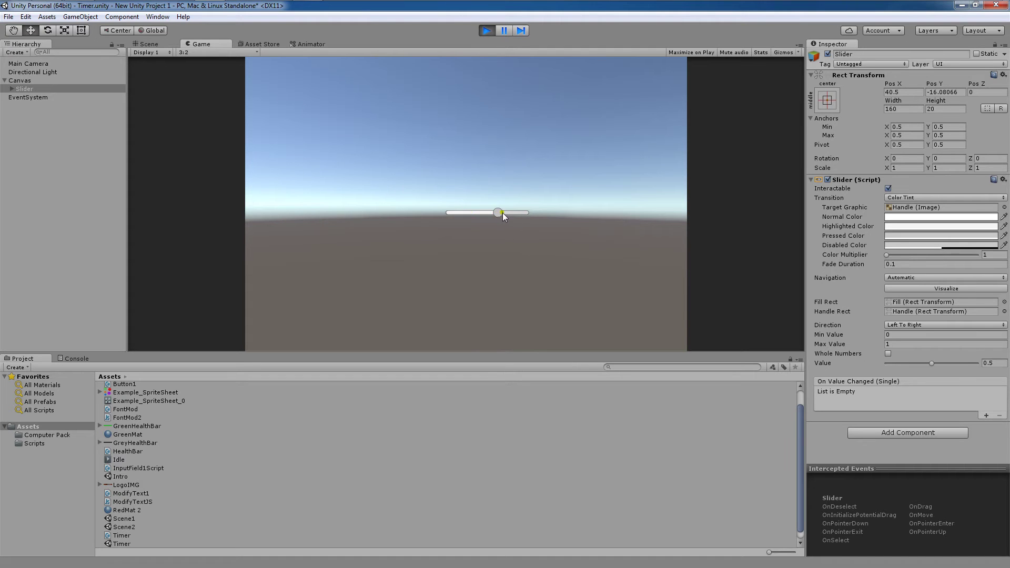
mouse_move(503, 213)
left_mouse_down()
mouse_move(460, 217)
mouse_move(528, 213)
mouse_move(456, 213)
mouse_move(558, 213)
mouse_move(494, 212)
left_mouse_up()
Stop play, expand the Slider in the Hierarchy and move EventSystem above Canvas.
left_click(488, 31)
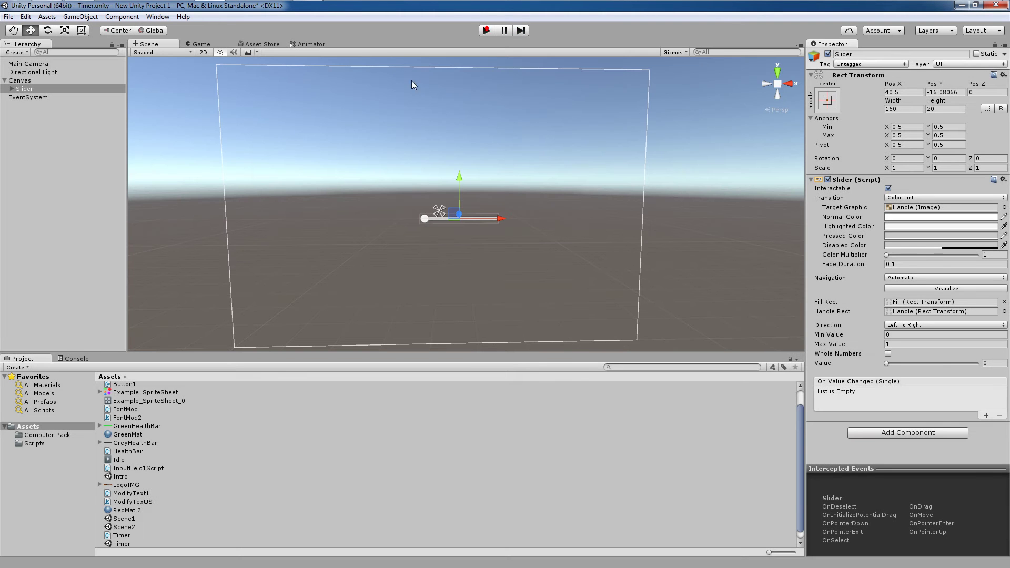
left_click_drag(346, 212, 362, 222, "alt")
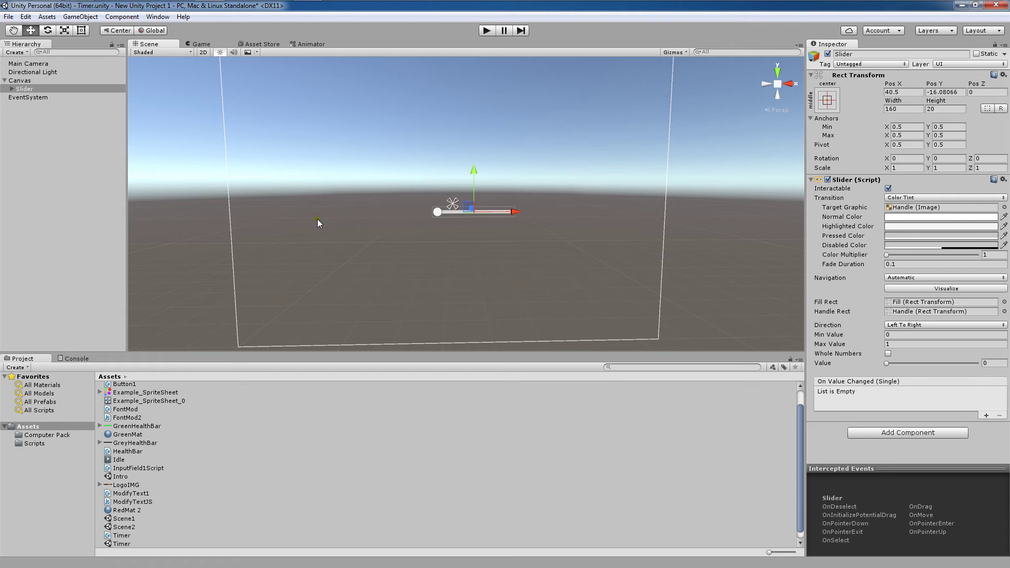
left_click(20, 90)
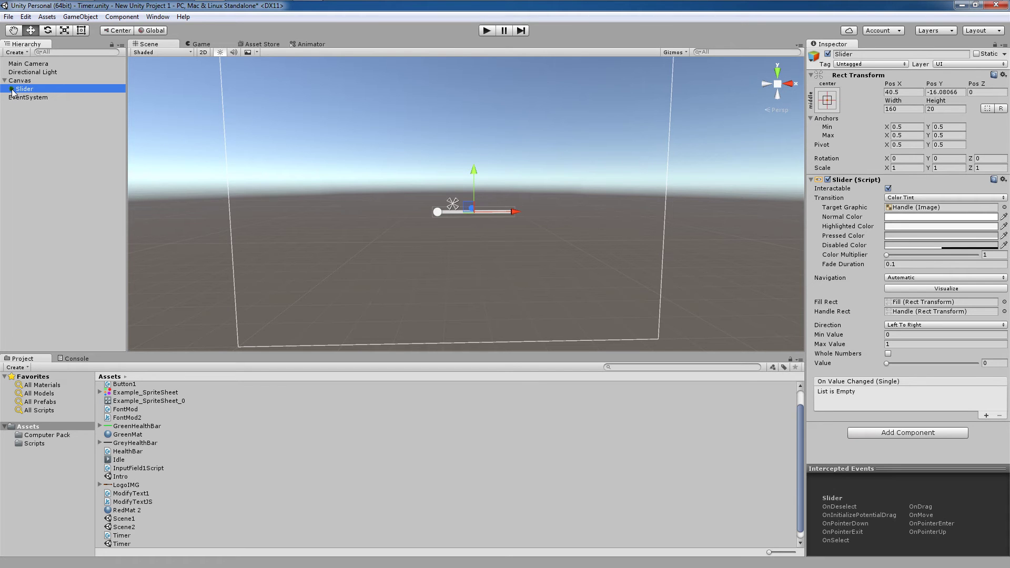
left_click(12, 90)
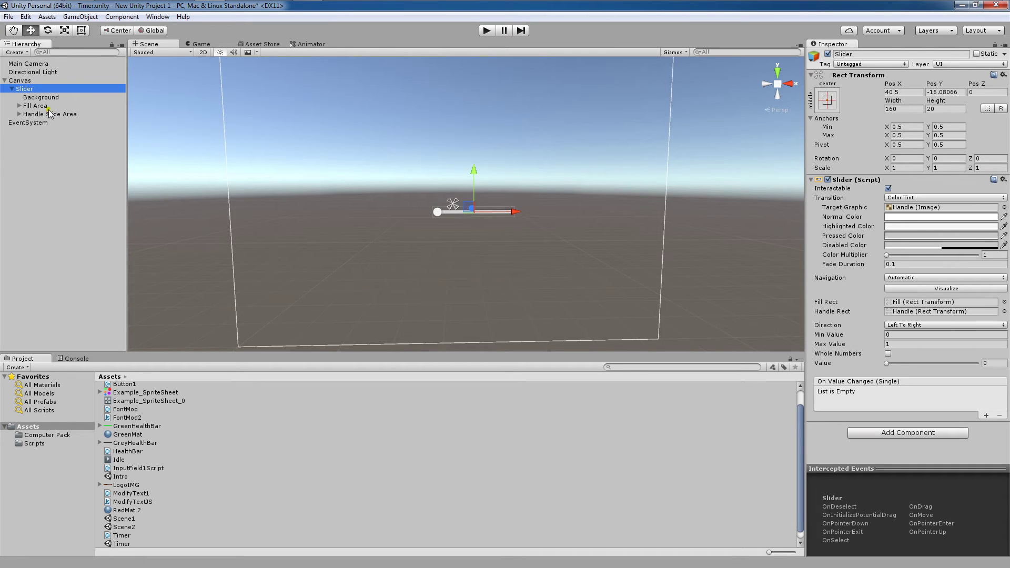
left_click_drag(43, 125, 56, 79)
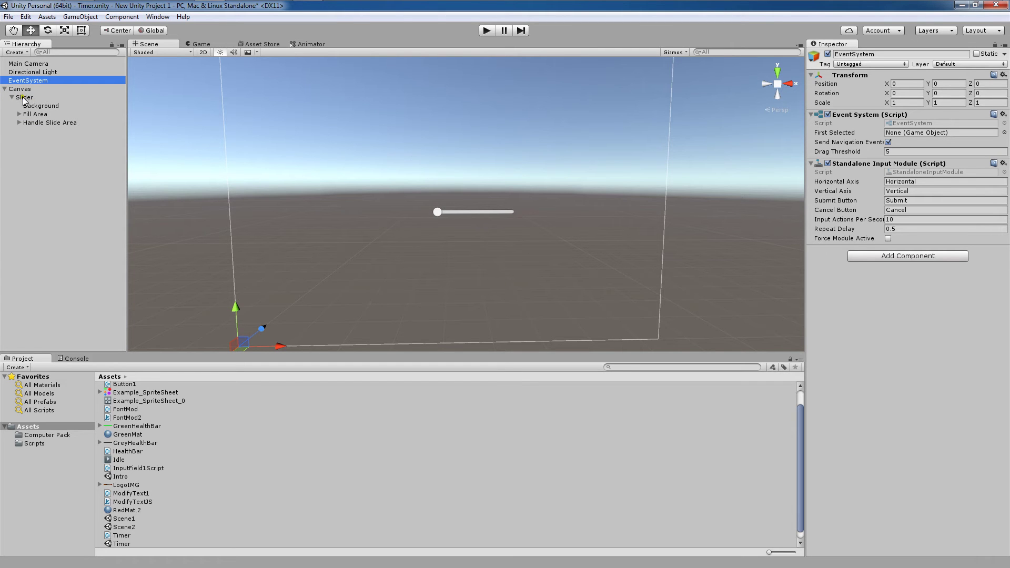
Inspect the Slider's Background, Fill Area and Handle Slide Area parts, zooming onto the slider.
left_click(38, 107)
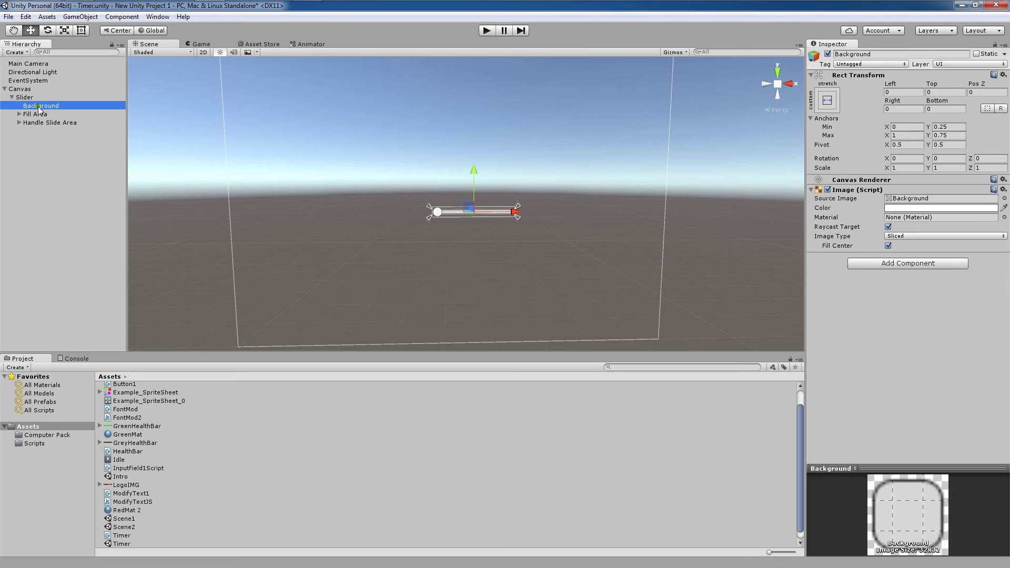
left_click(40, 116)
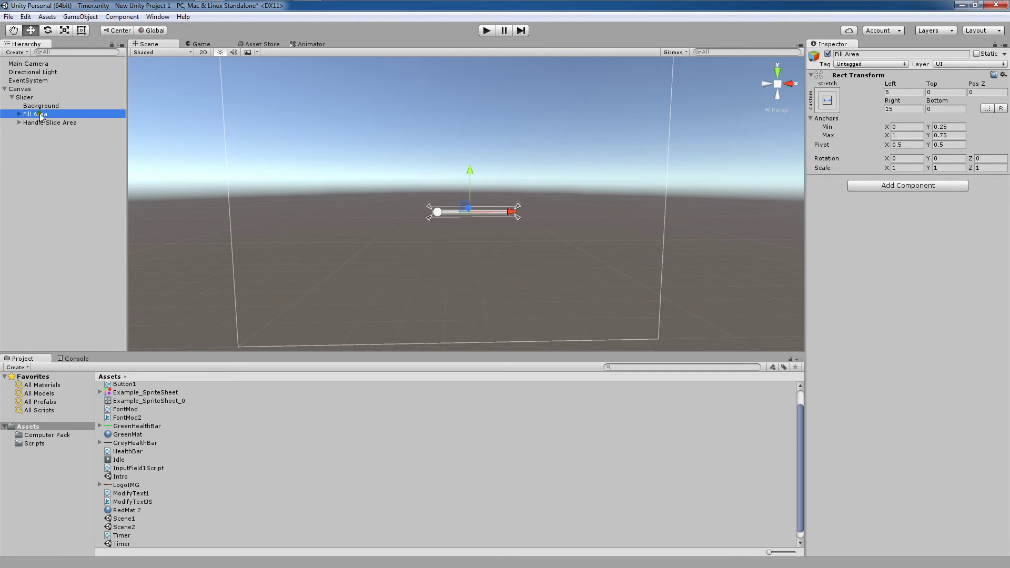
left_click(42, 122)
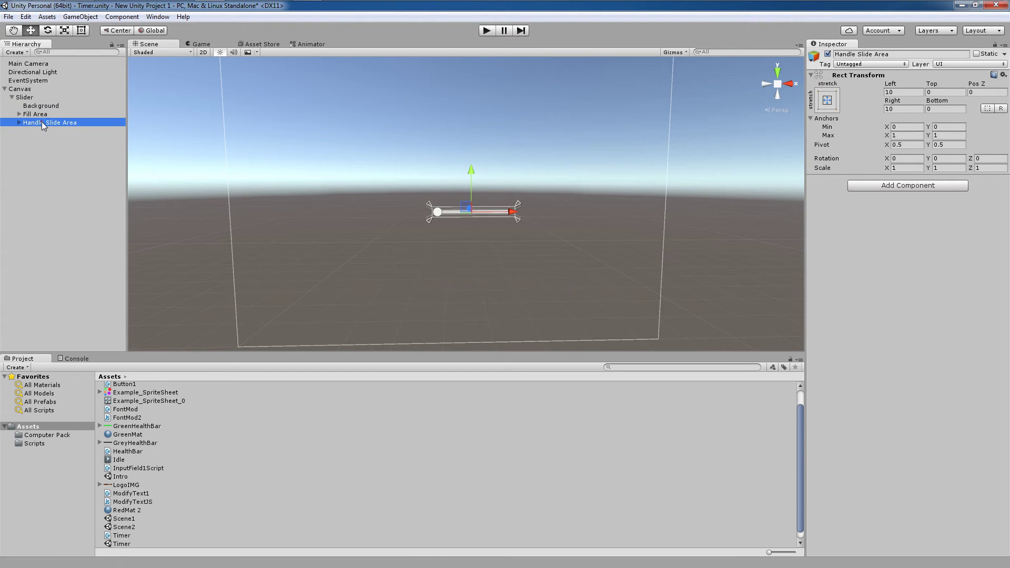
scroll(350, 183, "up", 5)
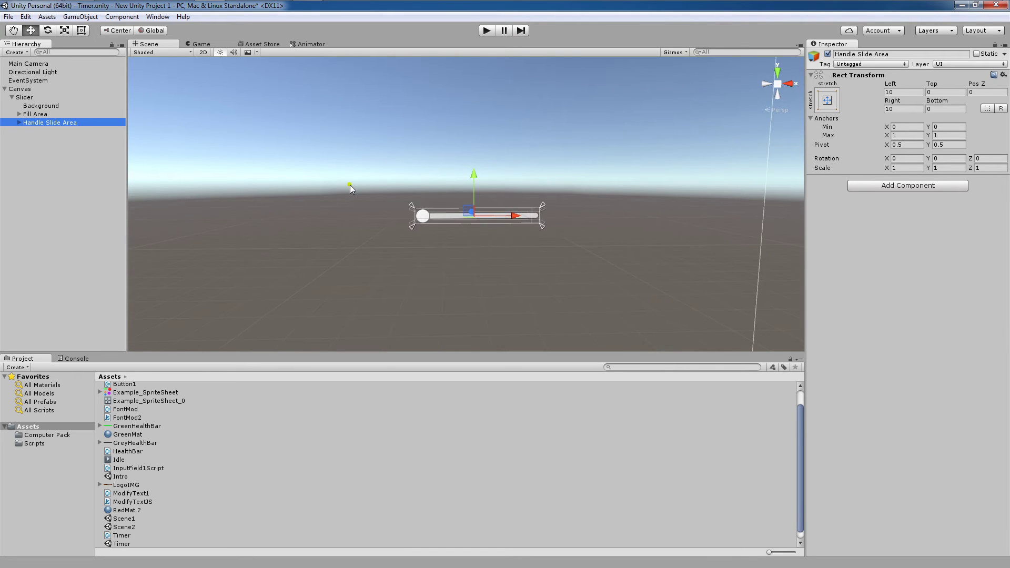
scroll(349, 186, "up", 5)
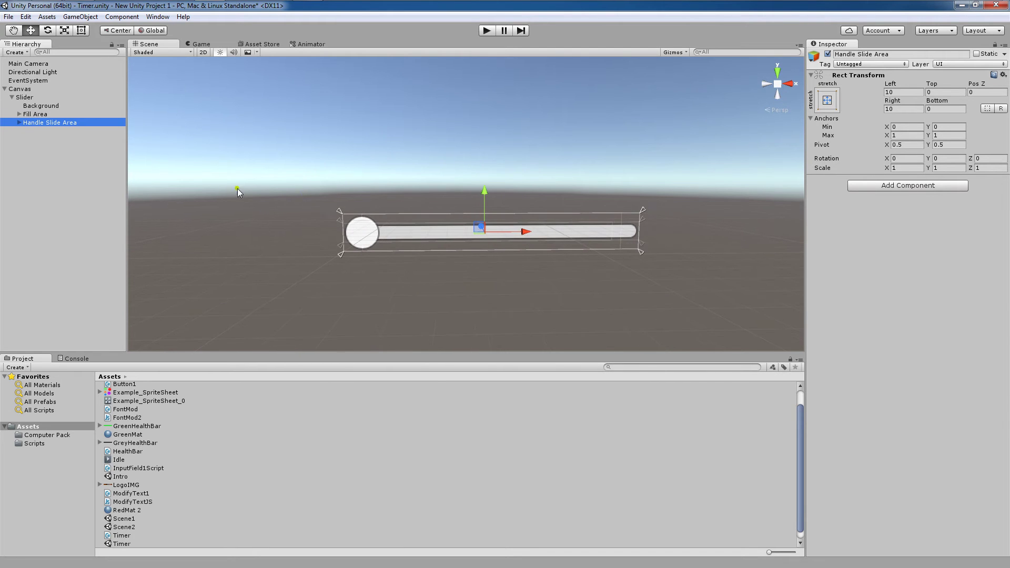
Set the slider Background's image colour to red.
left_click(72, 106)
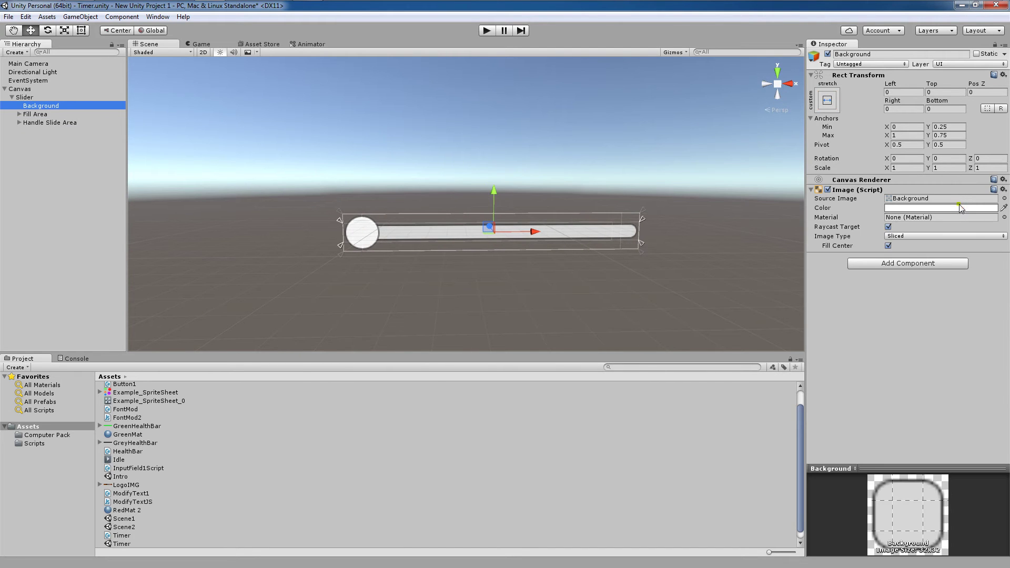
left_click(894, 209)
mouse_move(192, 206)
left_mouse_down()
mouse_move(311, 194)
mouse_move(177, 195)
mouse_move(301, 202)
left_mouse_up()
left_click(303, 204)
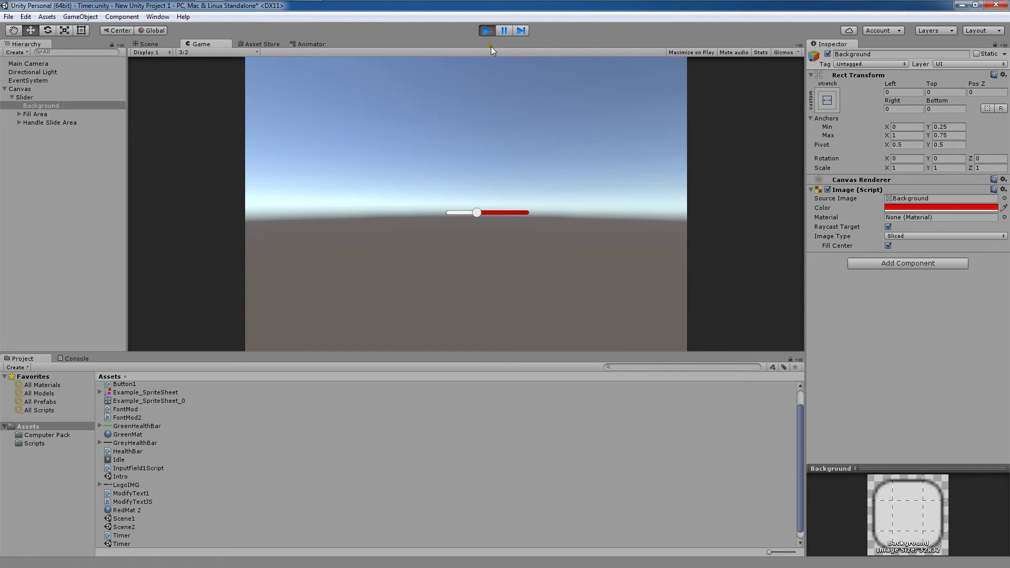
Stop play, set the Fill image colour to bright green (00FF21), then run the scene.
left_click(487, 31)
left_click(75, 115)
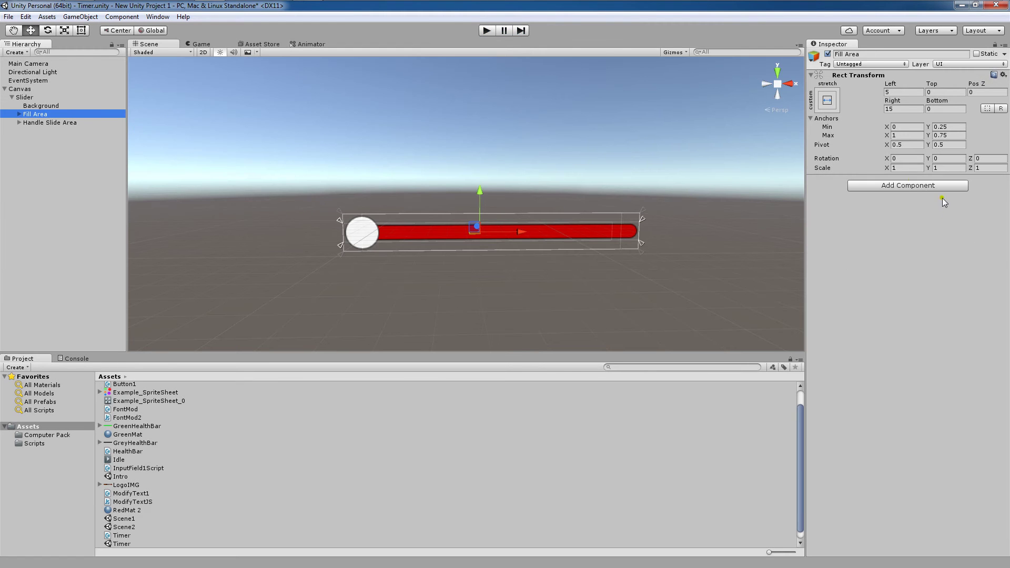
left_click(19, 114)
left_click(37, 122)
left_click(903, 221)
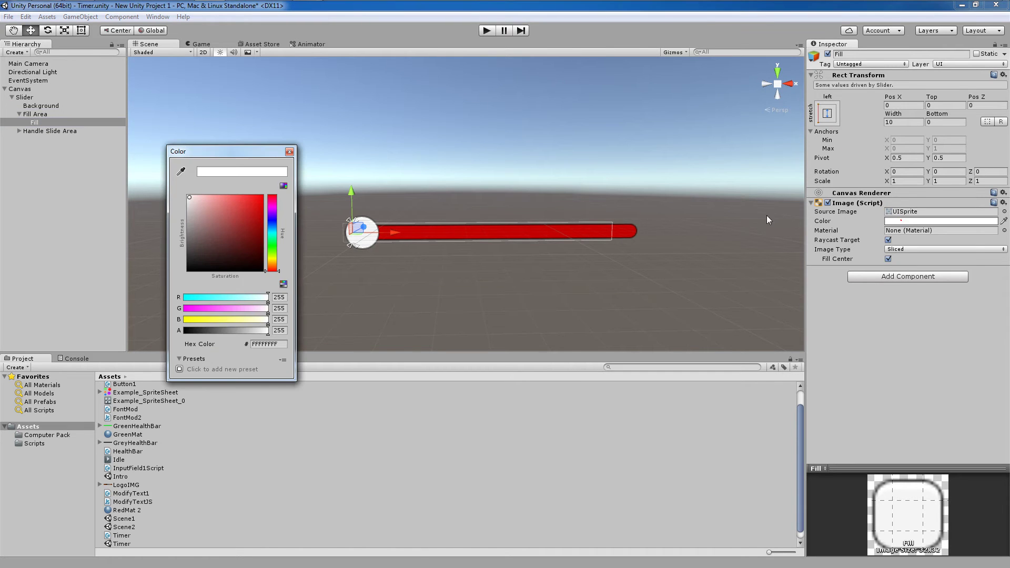
left_click(271, 244)
left_click_drag(263, 241, 273, 178)
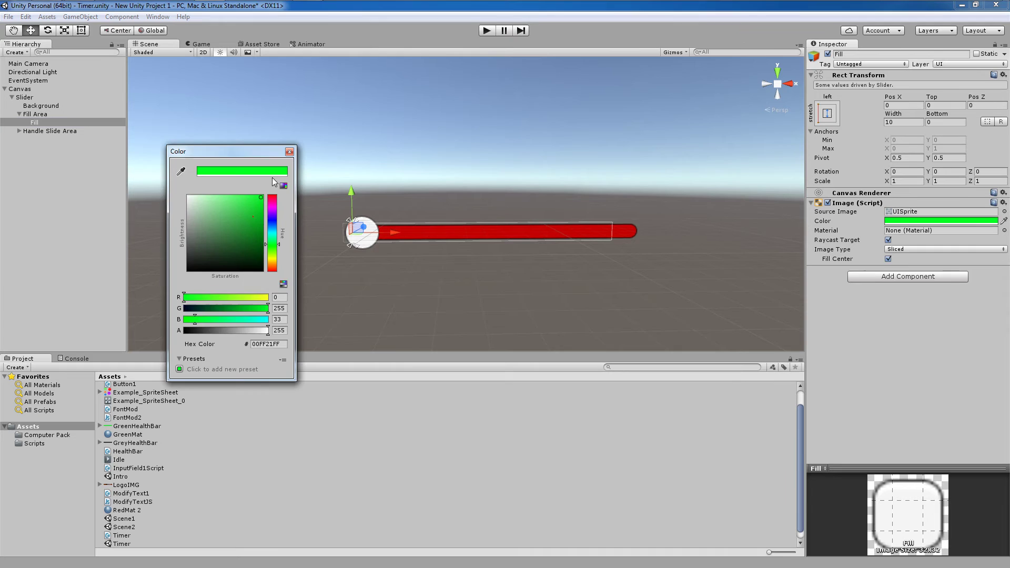
left_click(289, 152)
left_click(487, 30)
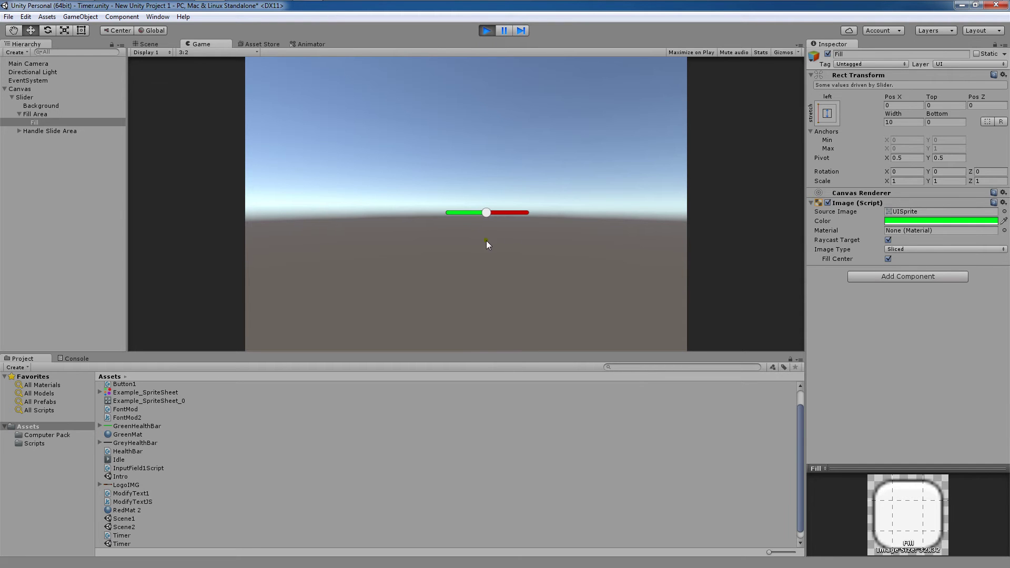
Stop play and set the slider Handle's image colour to teal.
left_click(487, 30)
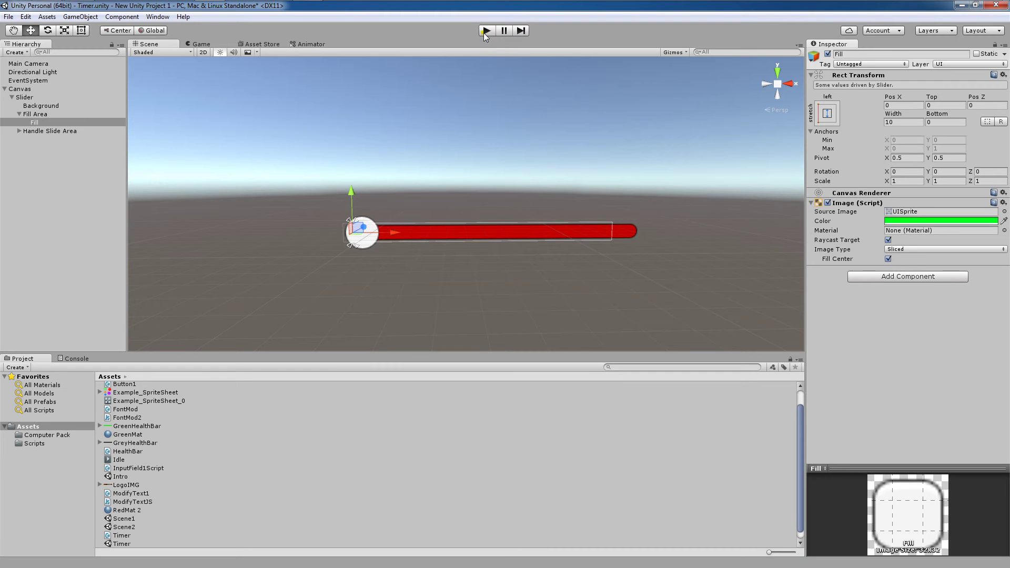
left_click(56, 131)
left_click(20, 131)
left_click(41, 139)
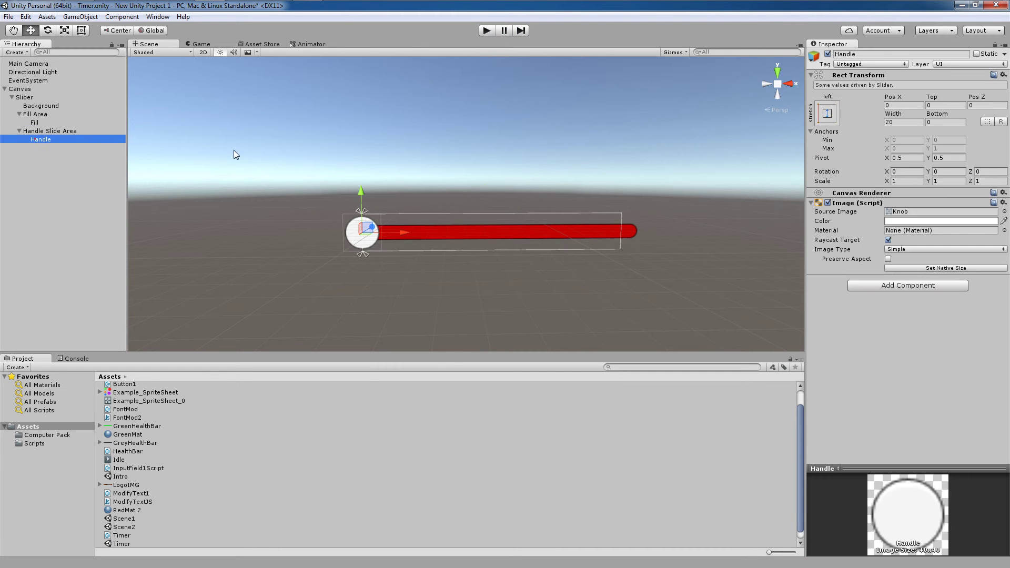
left_click(907, 221)
left_click(239, 212)
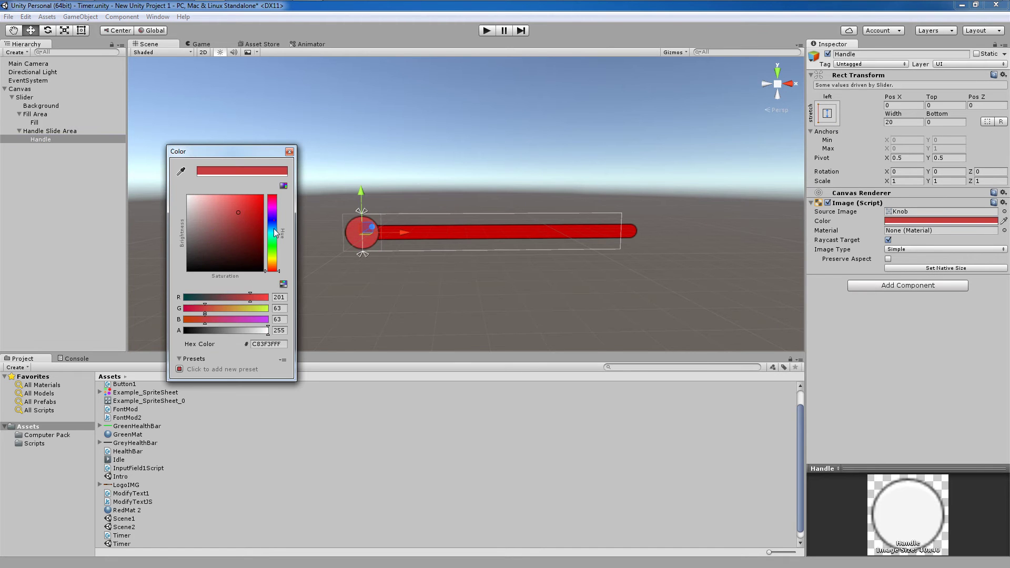
mouse_move(274, 229)
left_mouse_down()
mouse_move(274, 255)
mouse_move(274, 231)
left_mouse_up()
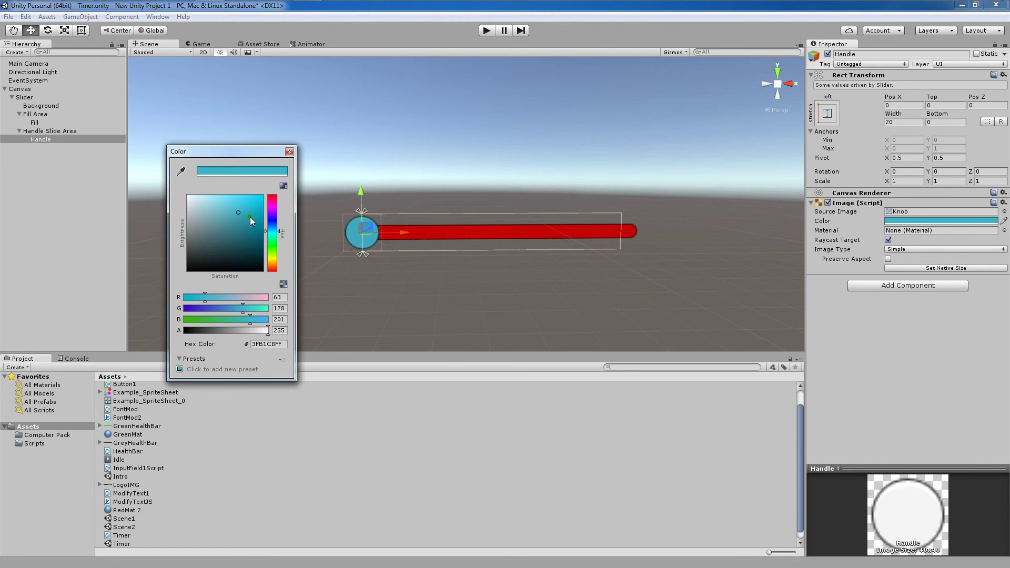
left_click(289, 153)
Select the Canvas and play-test the recoloured slider, then stop play.
left_click(371, 238)
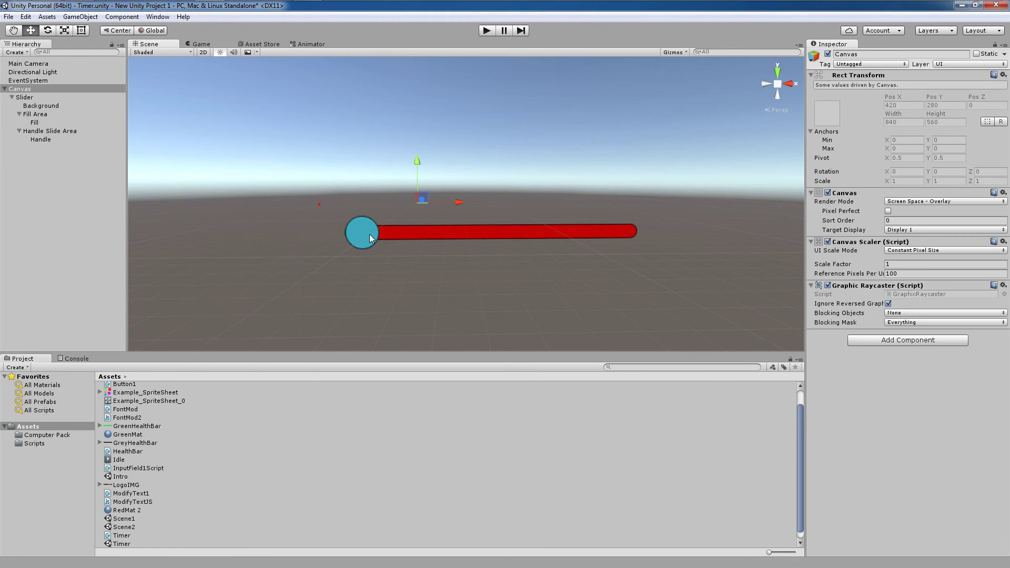
left_click(480, 31)
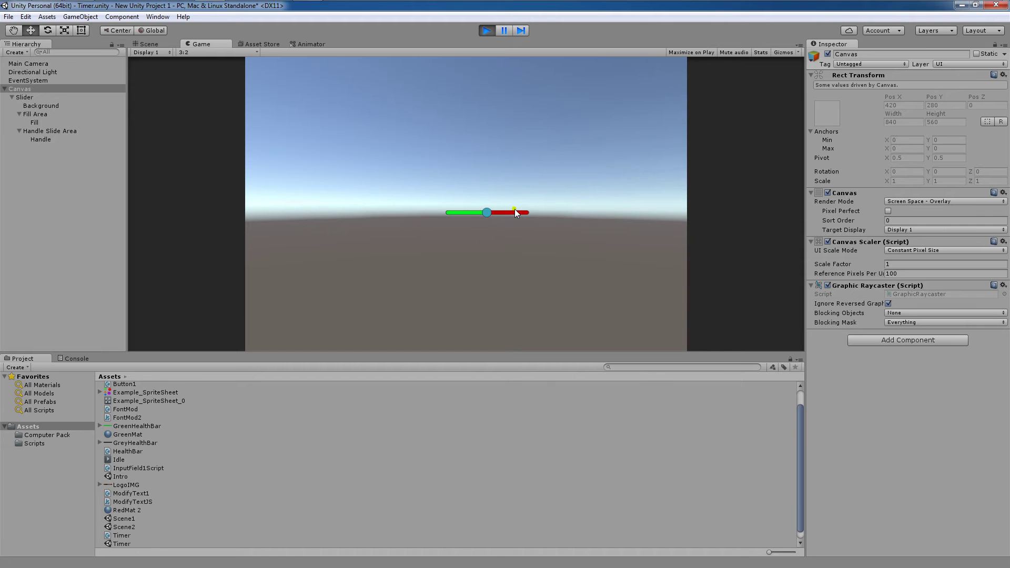
left_click(493, 31)
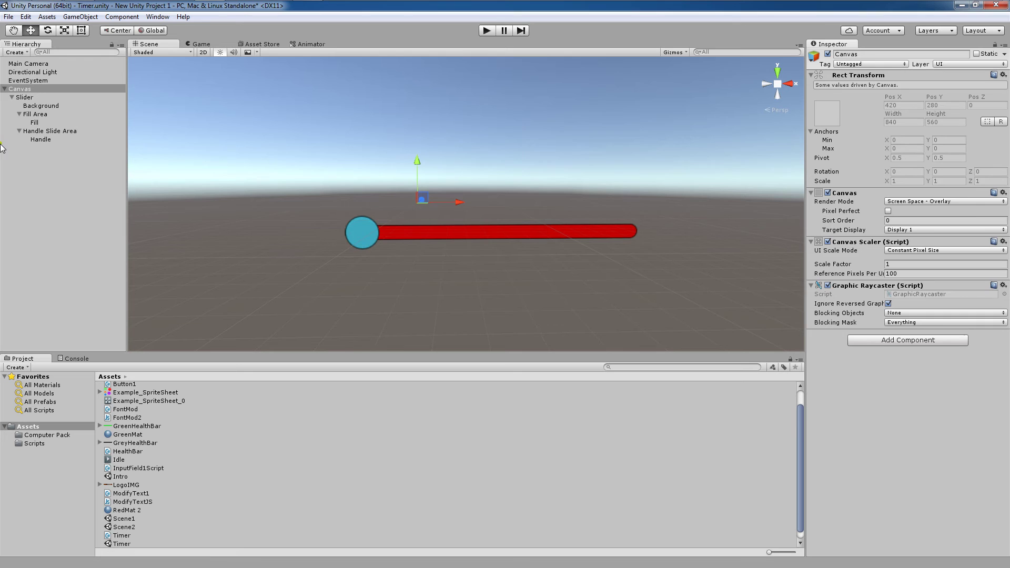
Untick the Slider's Interactable, play-test that it won't move, then tick Interactable again.
left_click(27, 98)
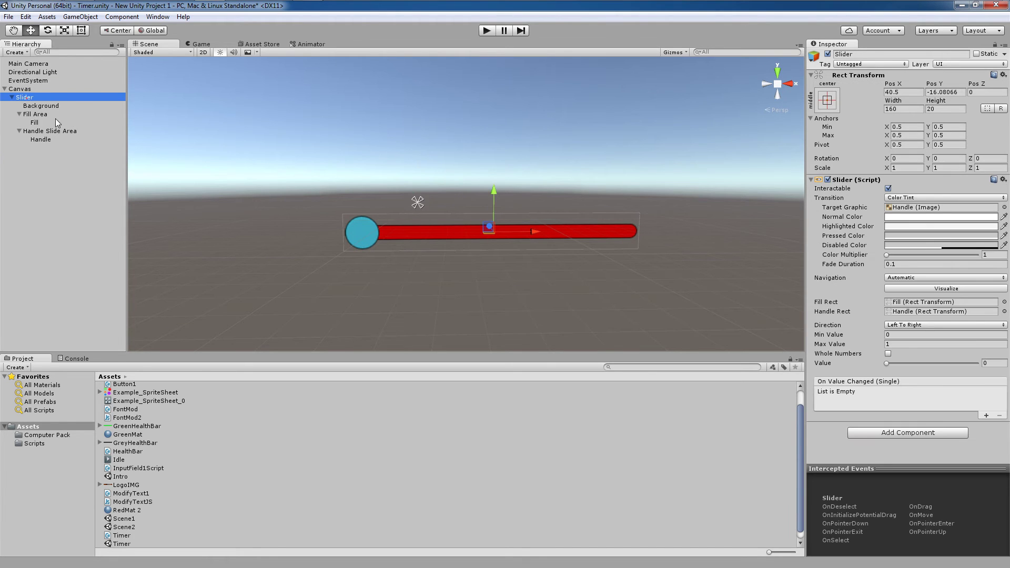
left_click(888, 188)
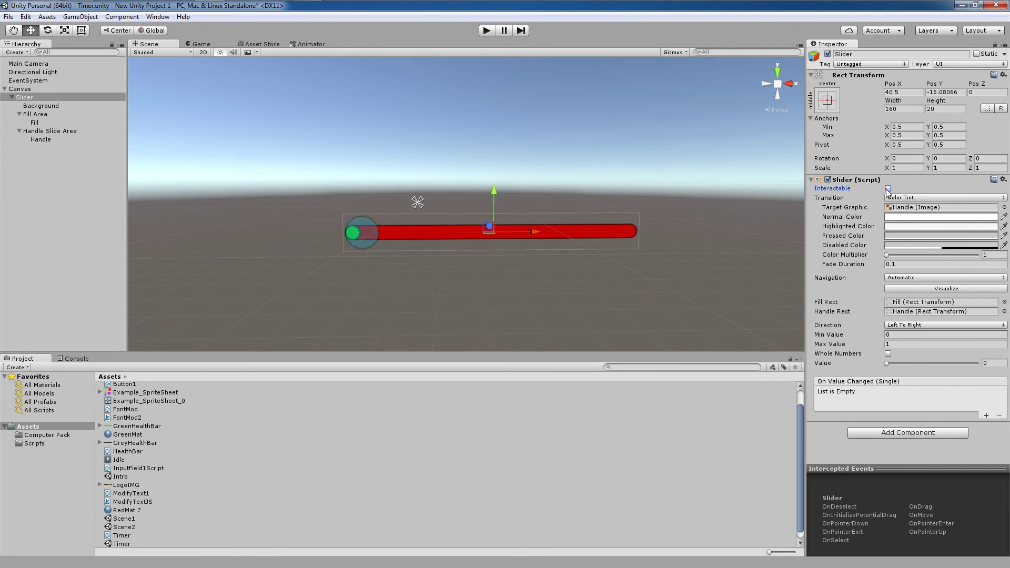
left_click(487, 30)
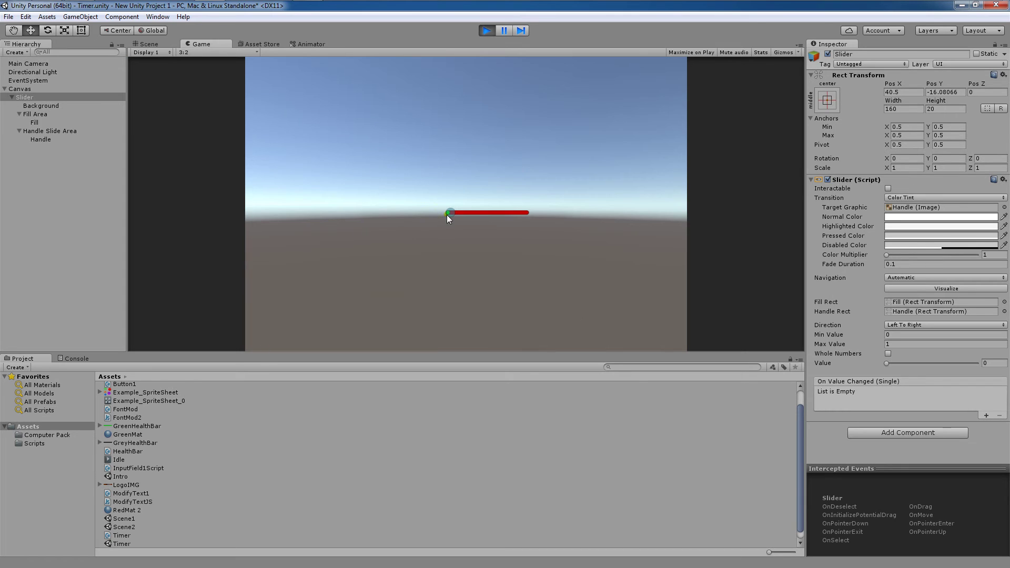
left_click(487, 30)
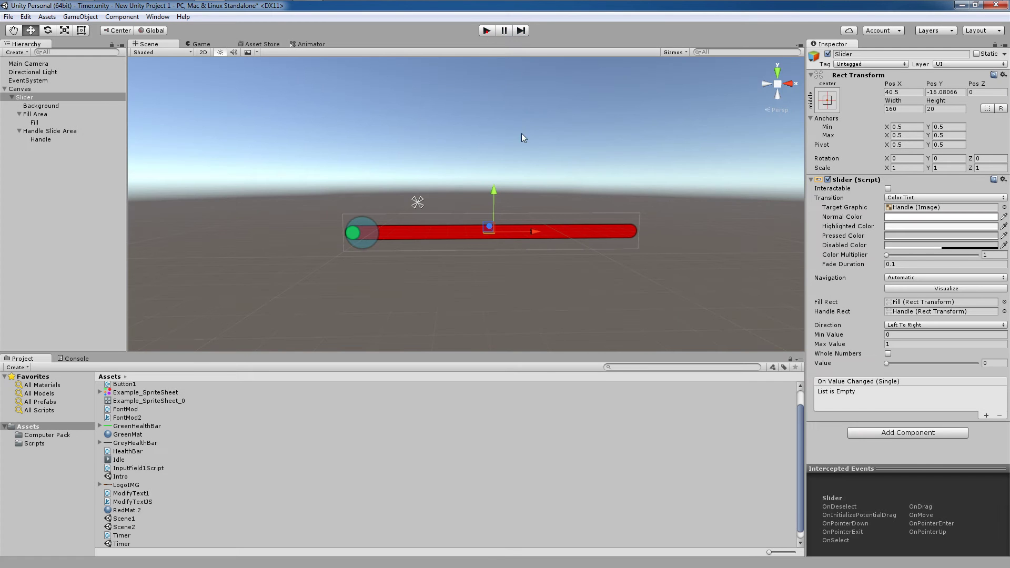
left_click(889, 188)
left_click(888, 188)
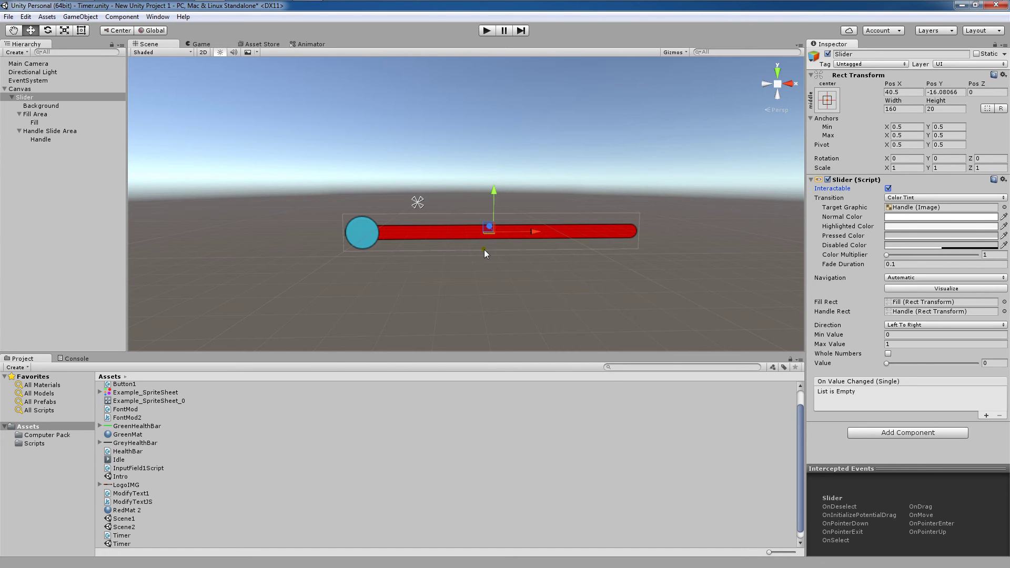
Set the slider Direction to Right To Left and play-test it.
left_click(922, 325)
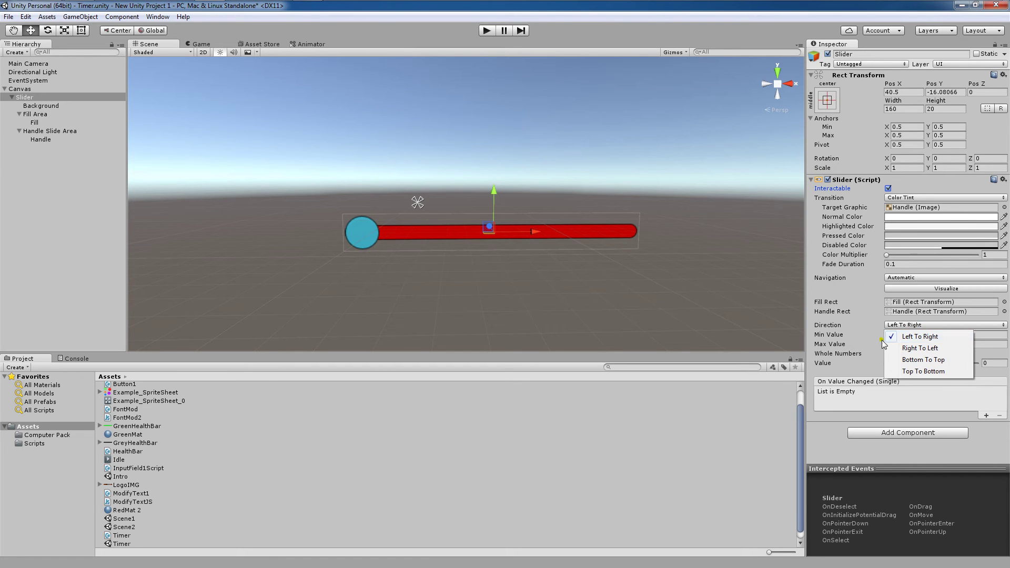
left_click(923, 347)
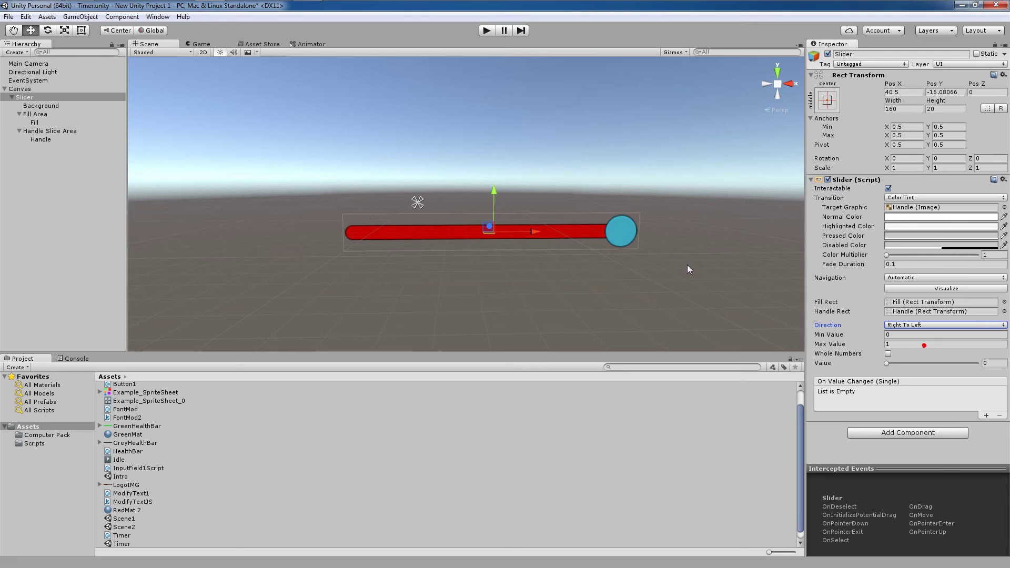
left_click(487, 30)
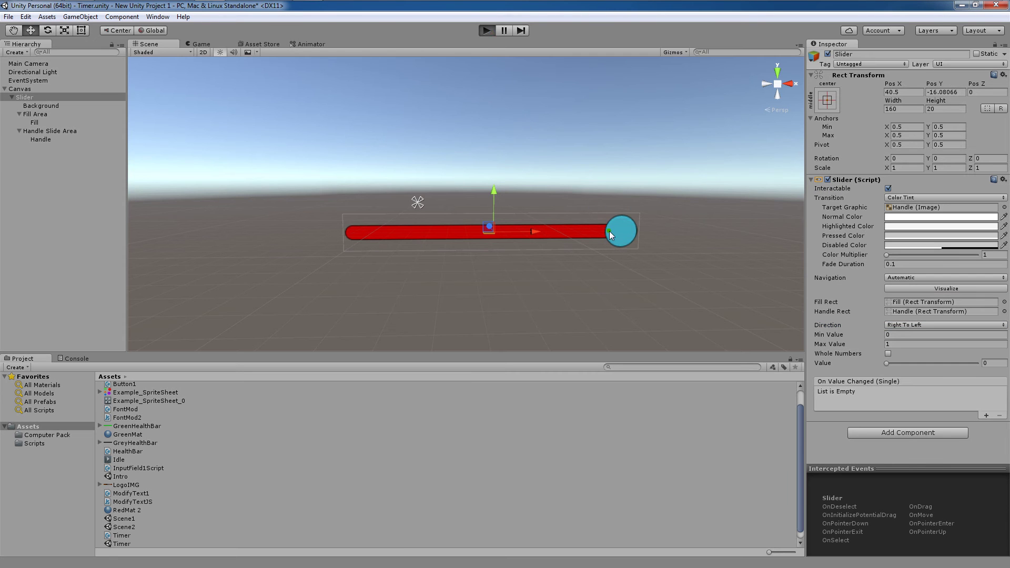
left_click_drag(525, 214, 462, 224)
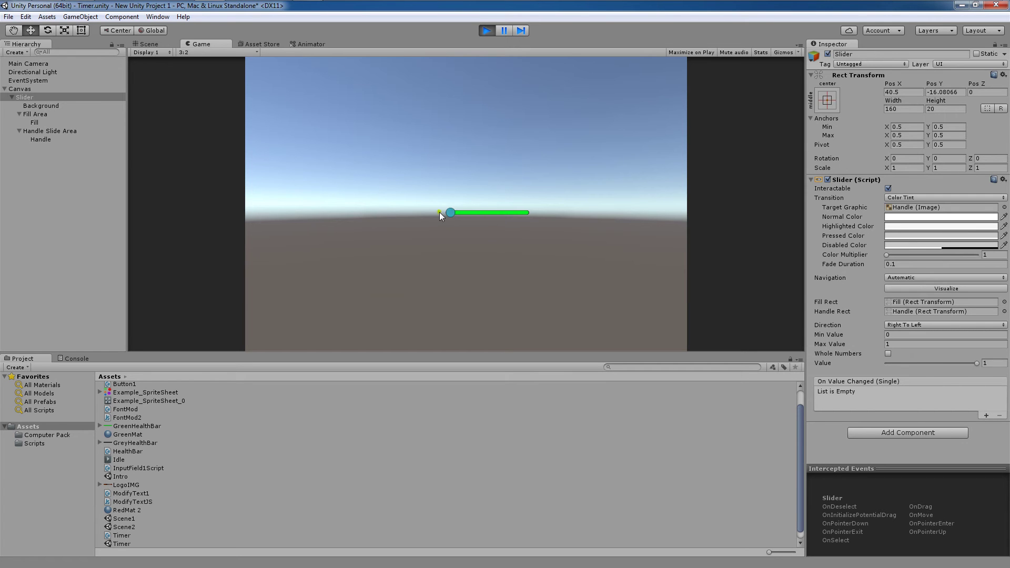
mouse_move(440, 213)
left_mouse_down()
mouse_move(460, 213)
mouse_move(443, 204)
left_mouse_up()
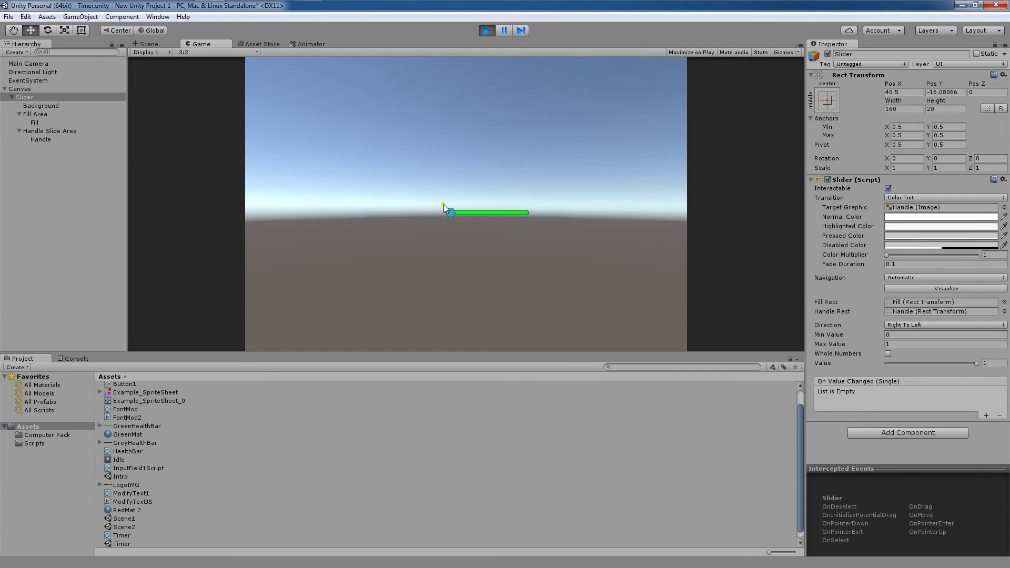
left_click(486, 30)
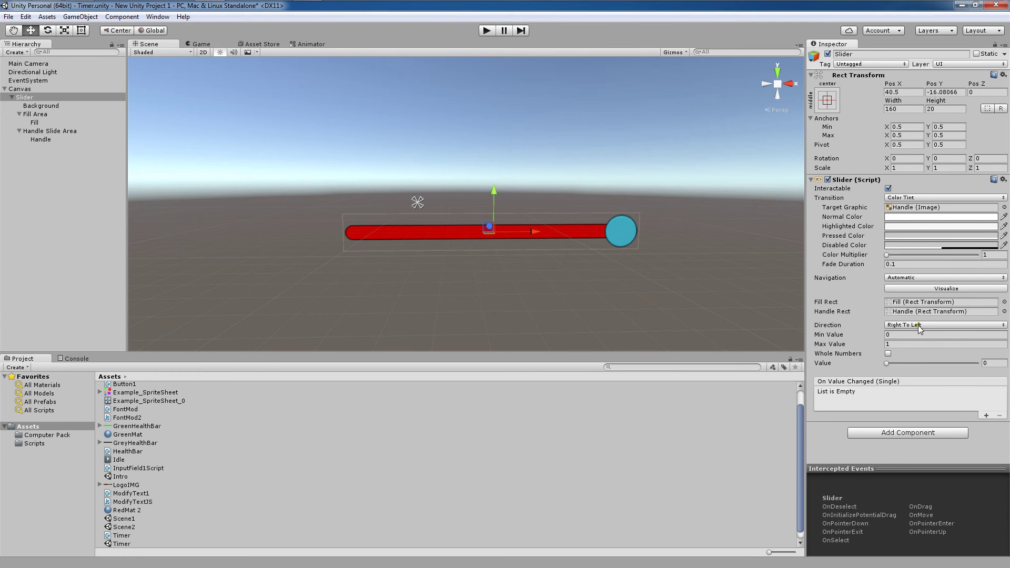
Change Direction to Bottom To Top and test dragging the vertical slider upward.
left_click(920, 326)
left_click(915, 359)
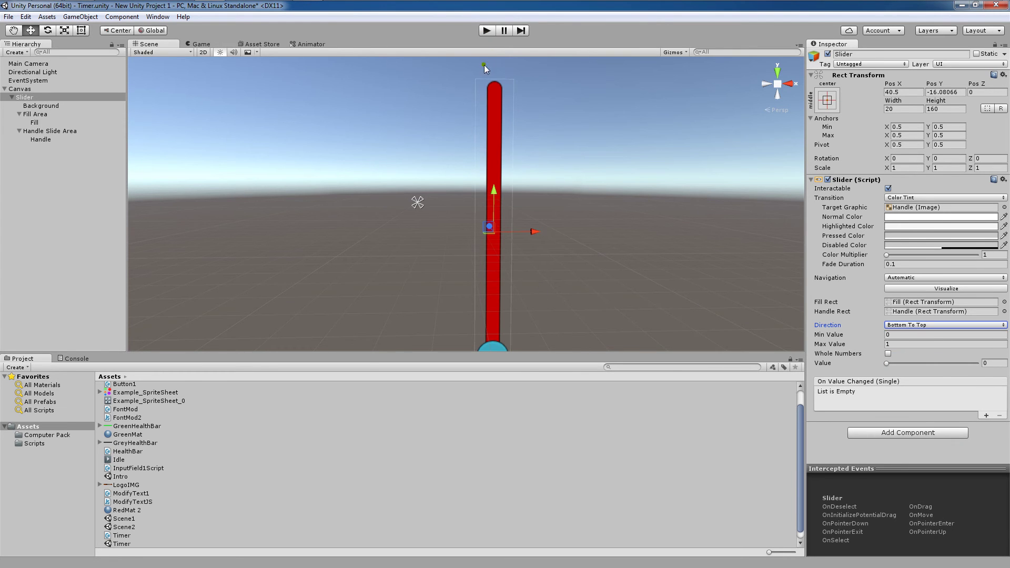
left_click(488, 31)
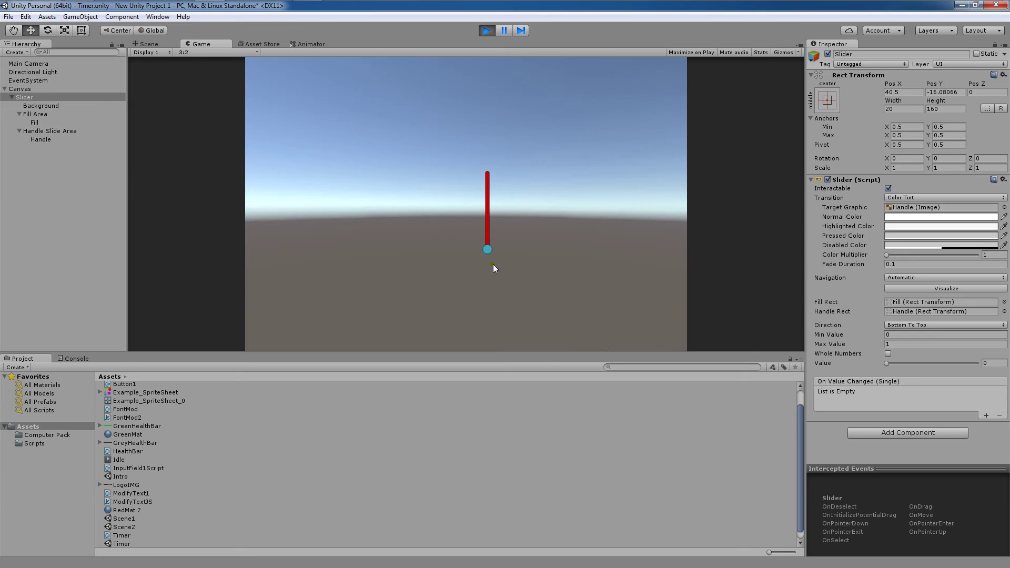
left_click_drag(485, 252, 494, 174)
left_click(488, 31)
Set Direction to Top To Bottom and test sliding the handle downward.
left_click(926, 325)
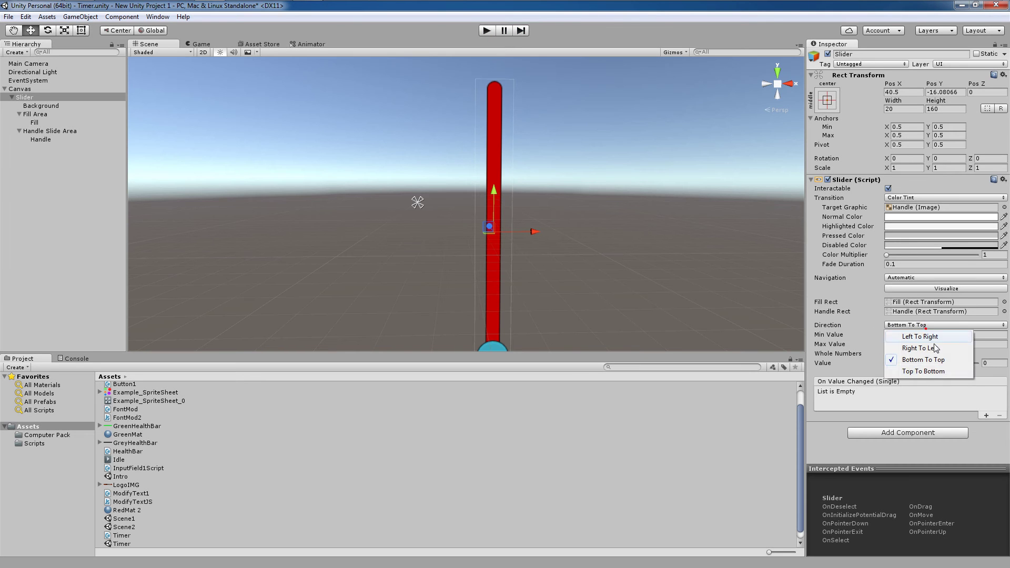
left_click(918, 372)
left_click(487, 32)
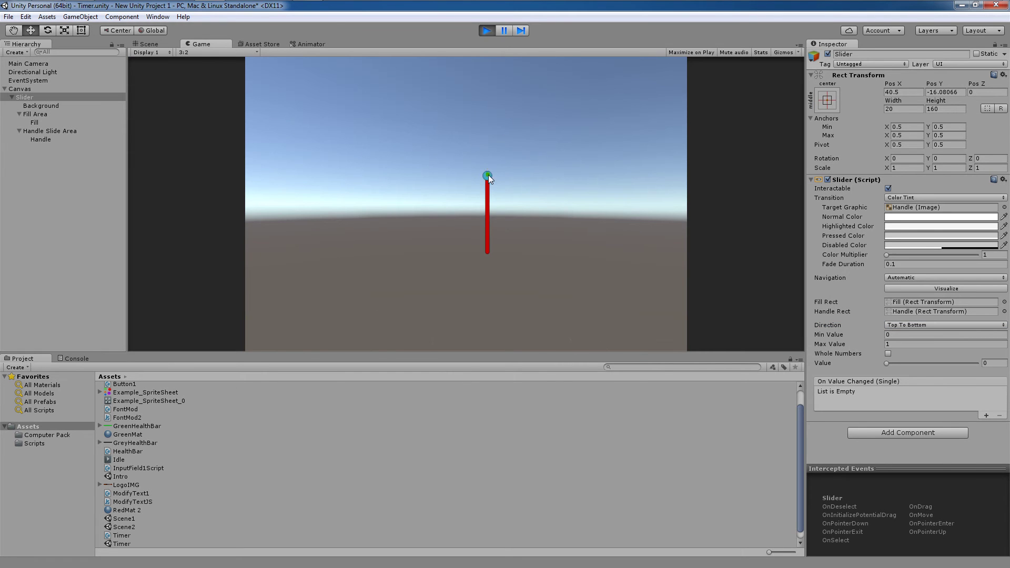
left_click_drag(488, 176, 503, 238)
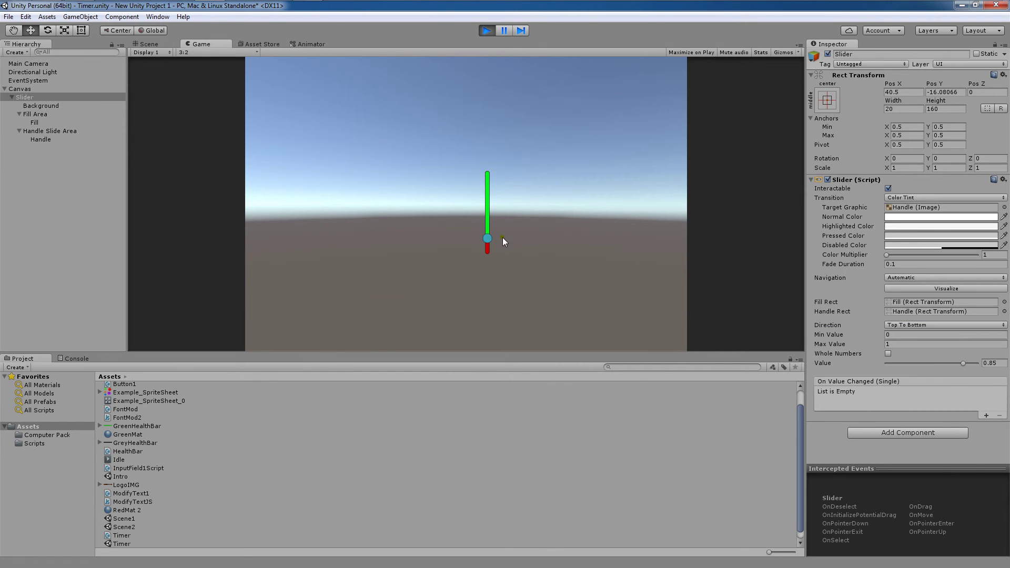
Exit play mode, zoom out the Scene view, deselect, then reselect the Slider.
left_click(488, 30)
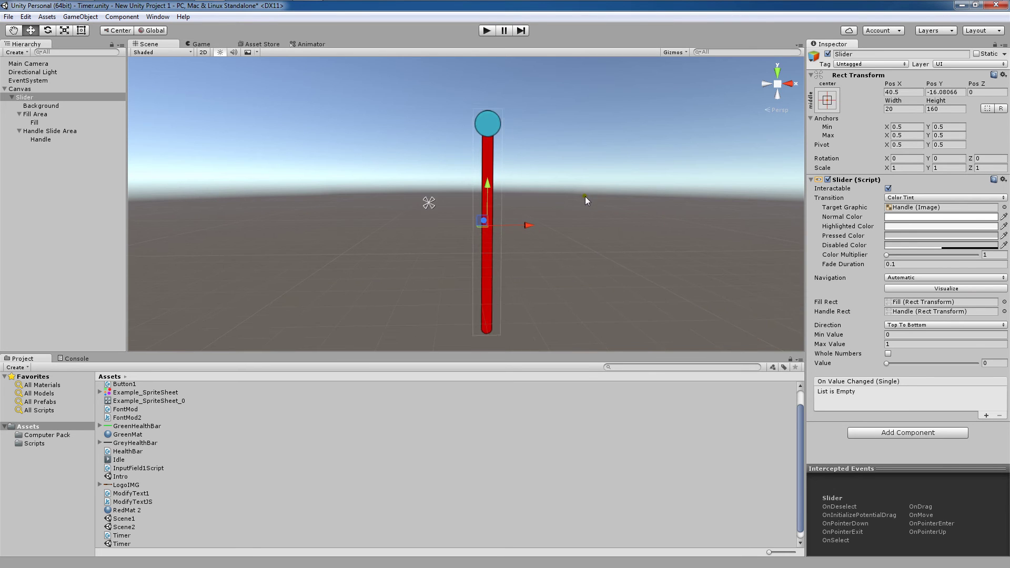
scroll(558, 182, "down", 3)
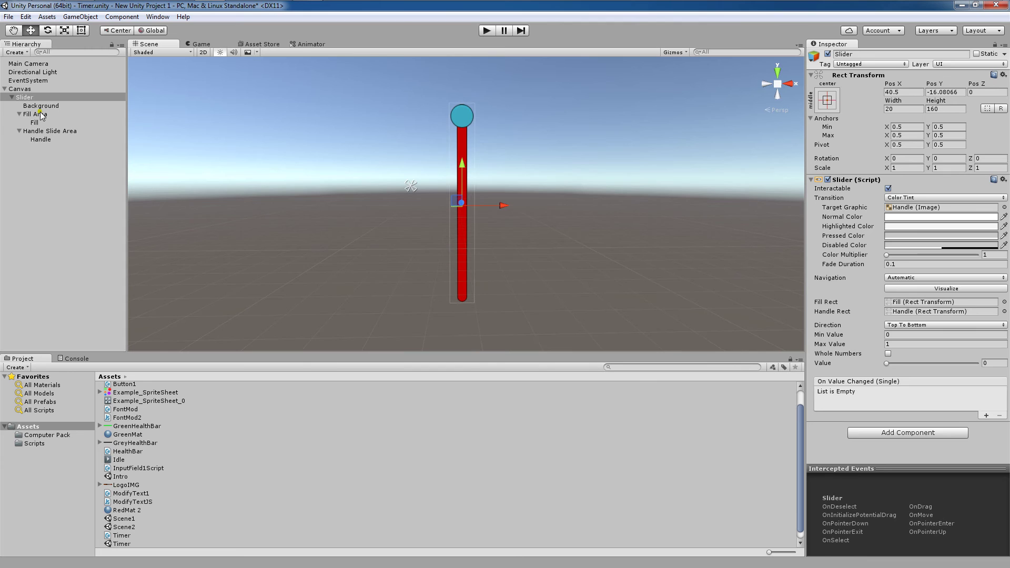
left_click(464, 118)
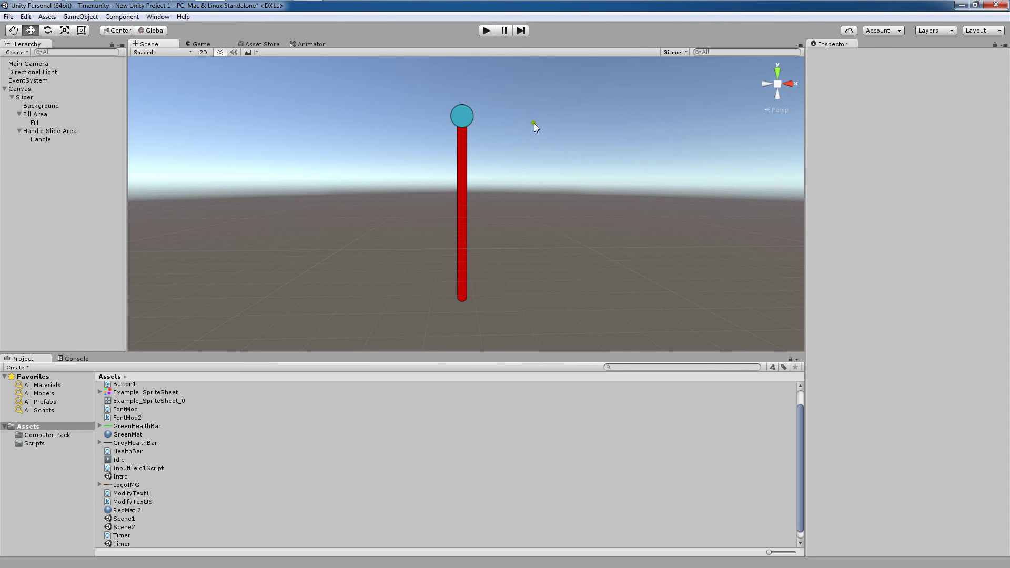
left_click(65, 98)
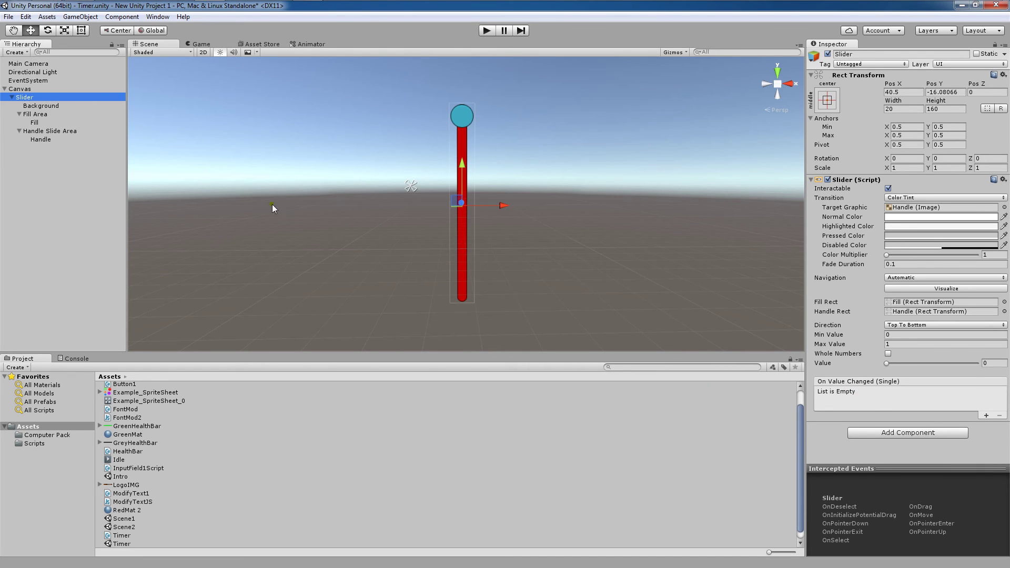
Add an empty On Value Changed entry and create a C# script named Slider1.
left_click(987, 416)
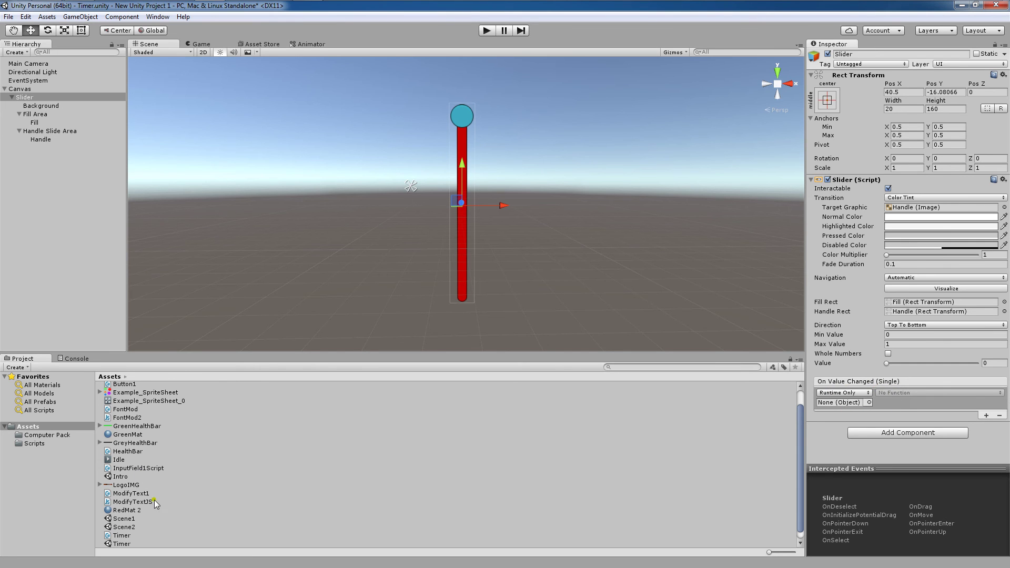
scroll(176, 498, "down", 1)
right_click(217, 533)
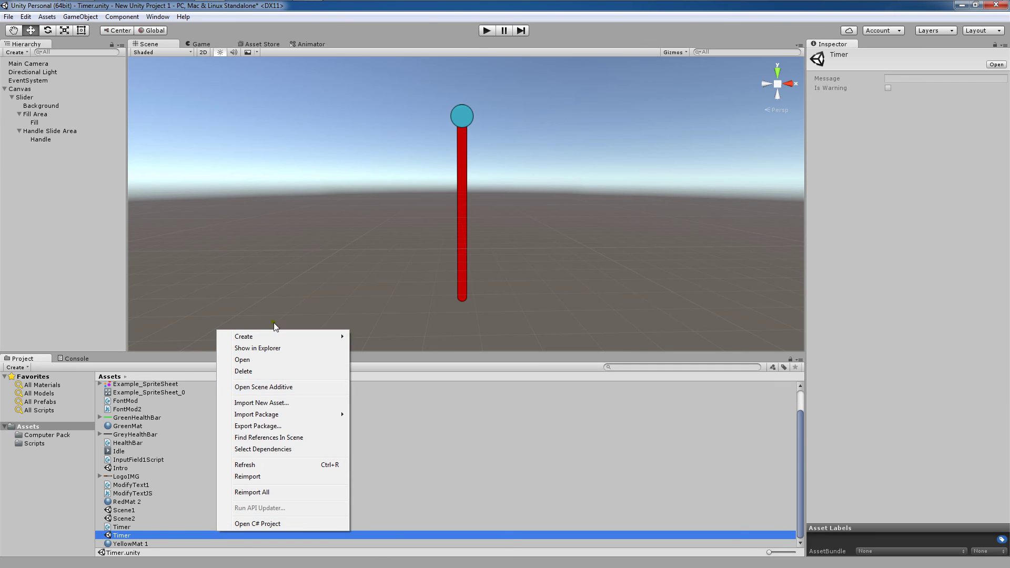
mouse_move(315, 337)
left_click(409, 62)
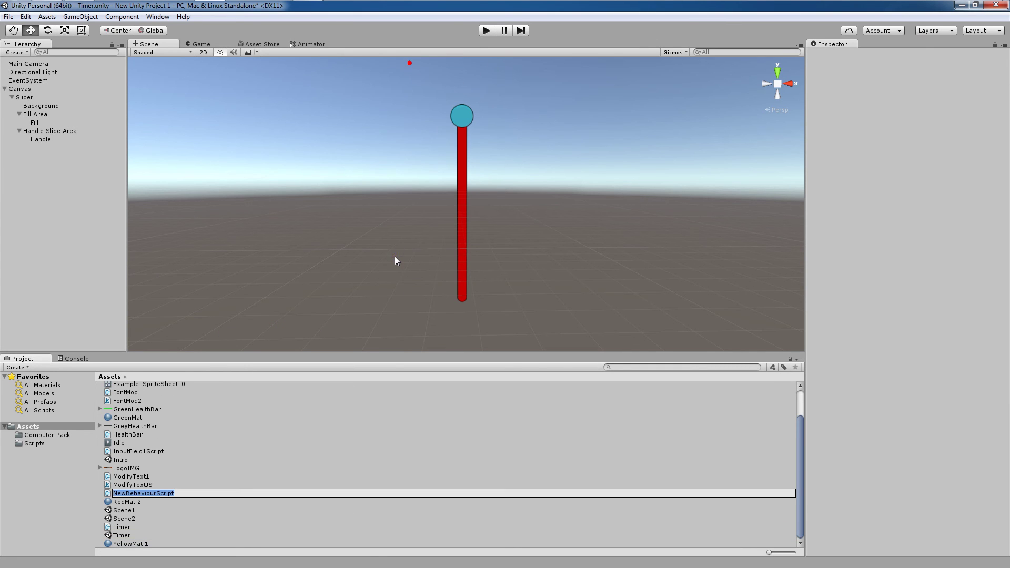
type("Slider1")
key("Return")
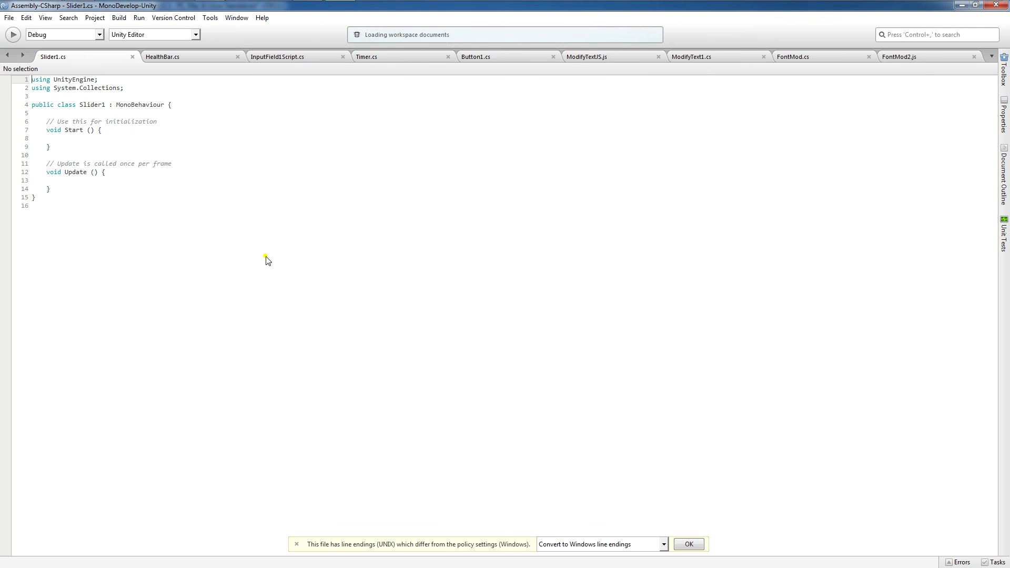
Add a new method 'public void Slider(float value1)' with opening and closing braces below Update.
left_click(122, 192)
key("Return")
key("Return")
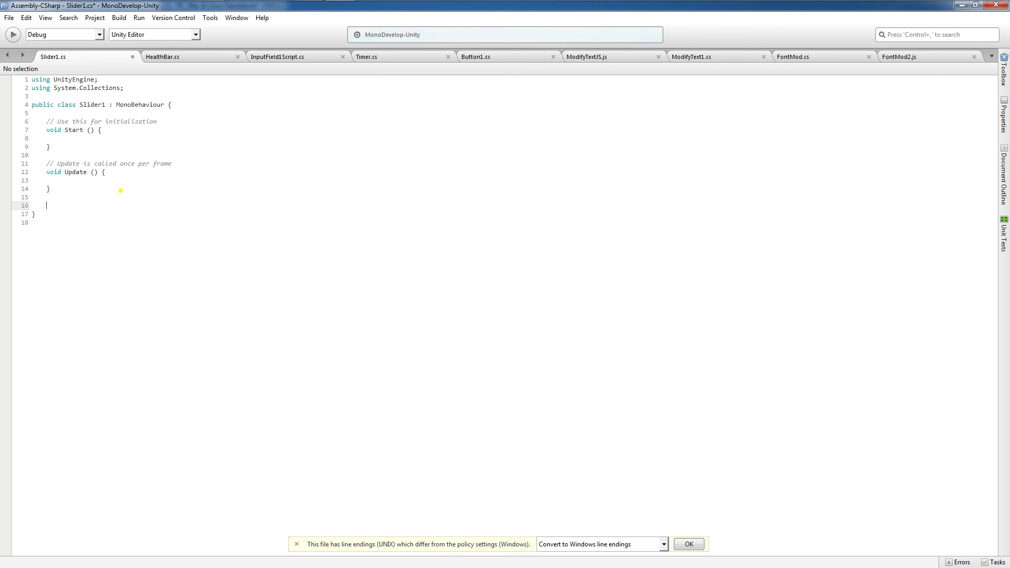
type("public void SLider2")
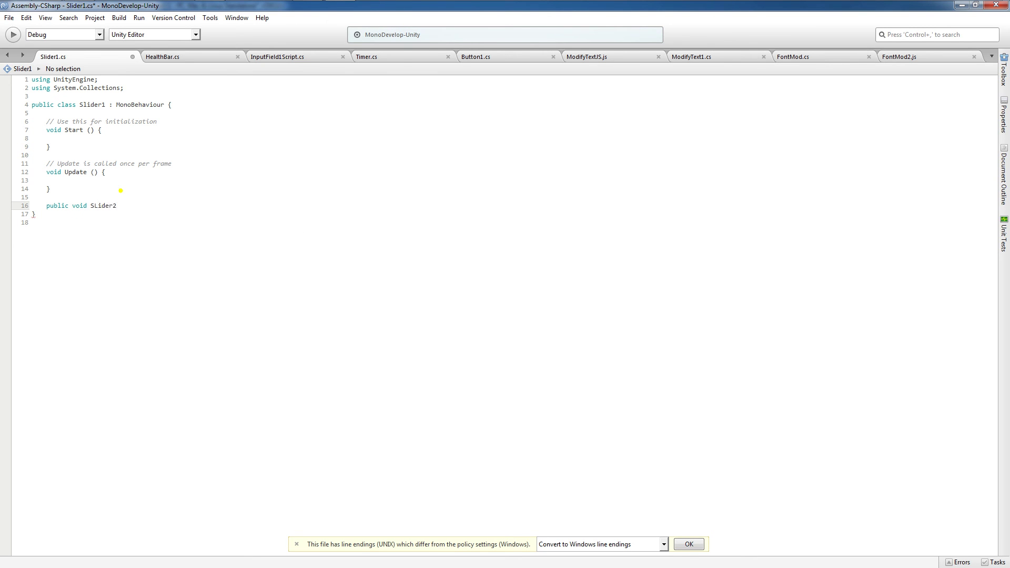
type("(fl")
key("BackSpace")
key("BackSpace")
key("BackSpace")
key("BackSpace")
key("BackSpace")
key("BackSpace")
key("BackSpace")
key("BackSpace")
key("BackSpace")
type("lider(float value1)")
key("Return")
type("{")
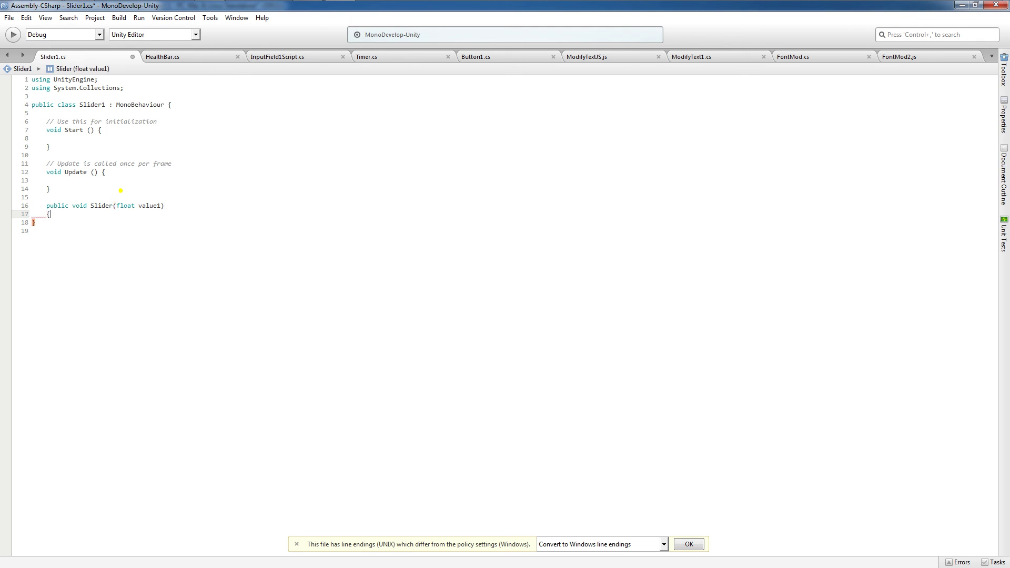
key("Return")
Put Debug.Log("The value of the slider was changed!"); inside the Slider method and save Slider1.cs.
left_click(121, 190)
key("Up")
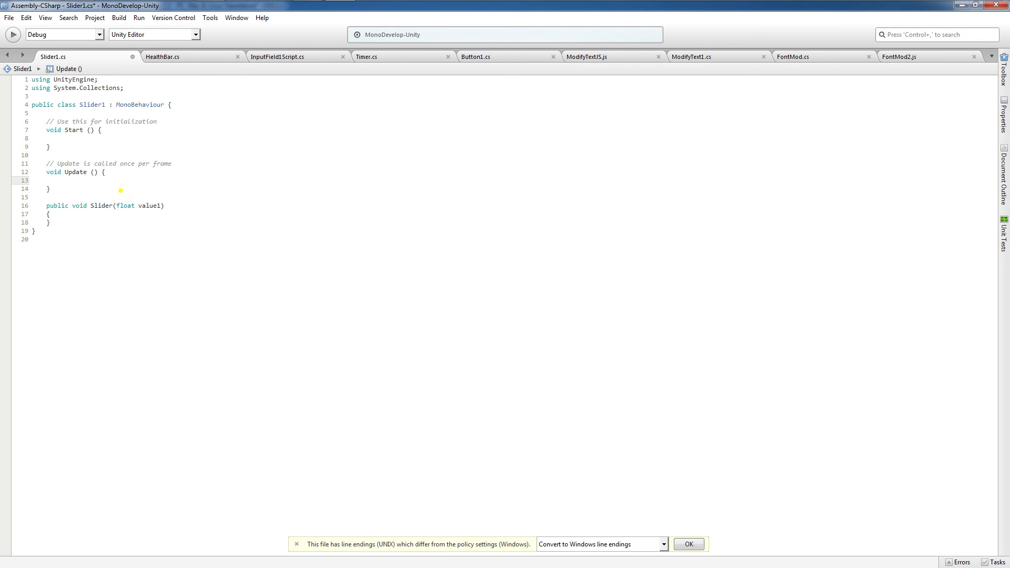
key("Down")
key("Down")
key("Down")
key("Down")
key("Return")
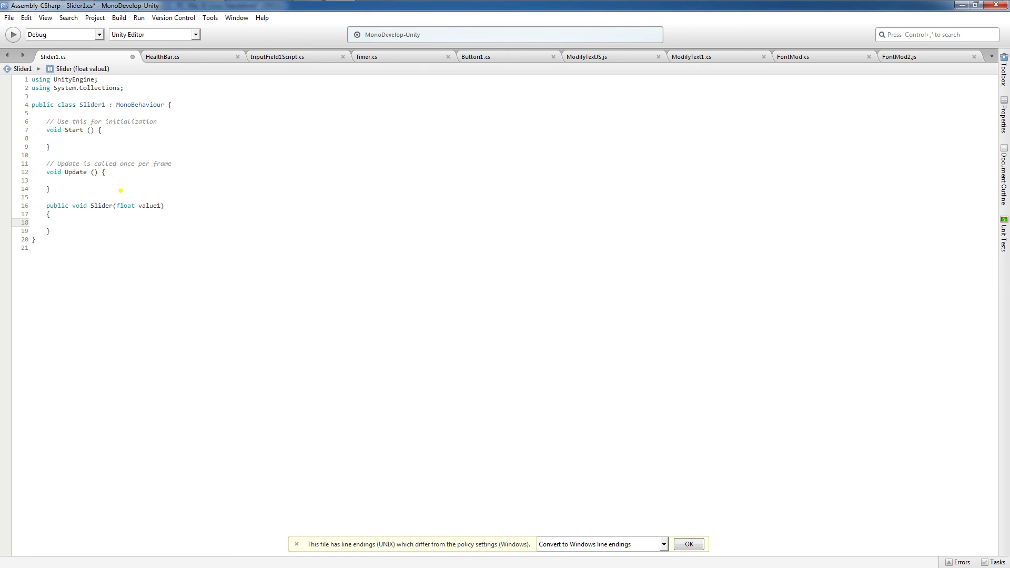
type("Debug.")
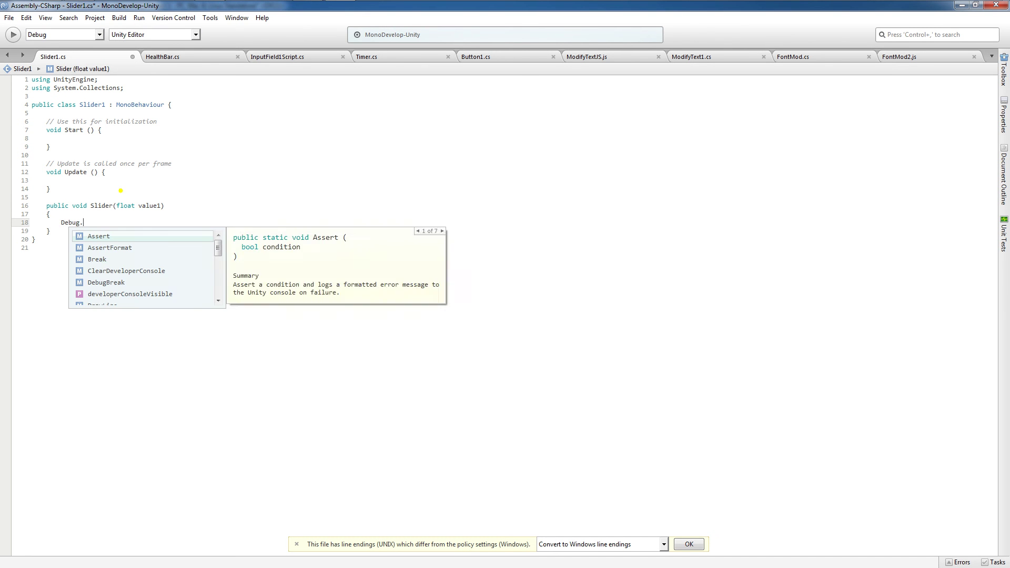
type("Log(")
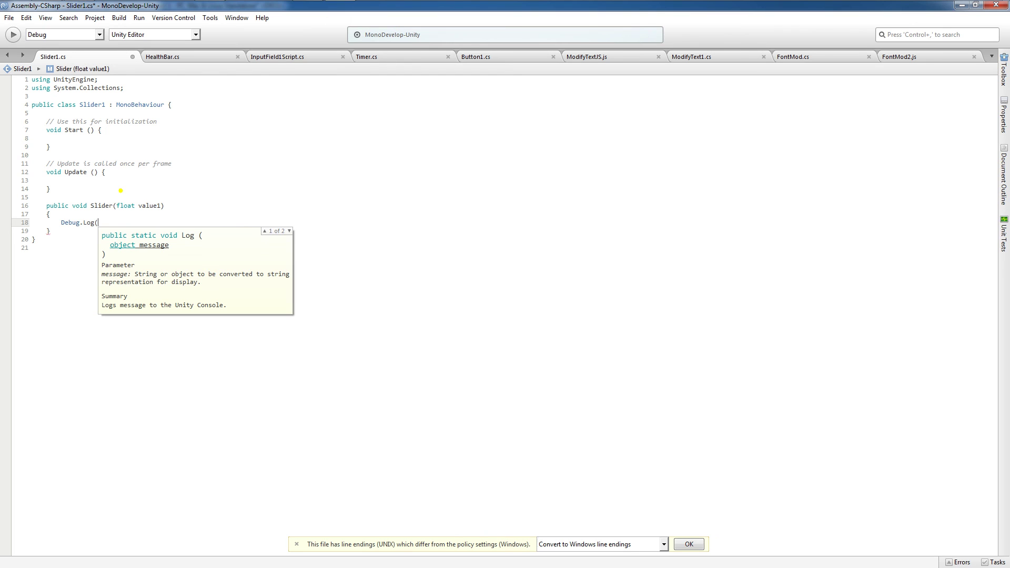
type("\"The value of the slider was changed")
key("BackSpace")
type("!\")")
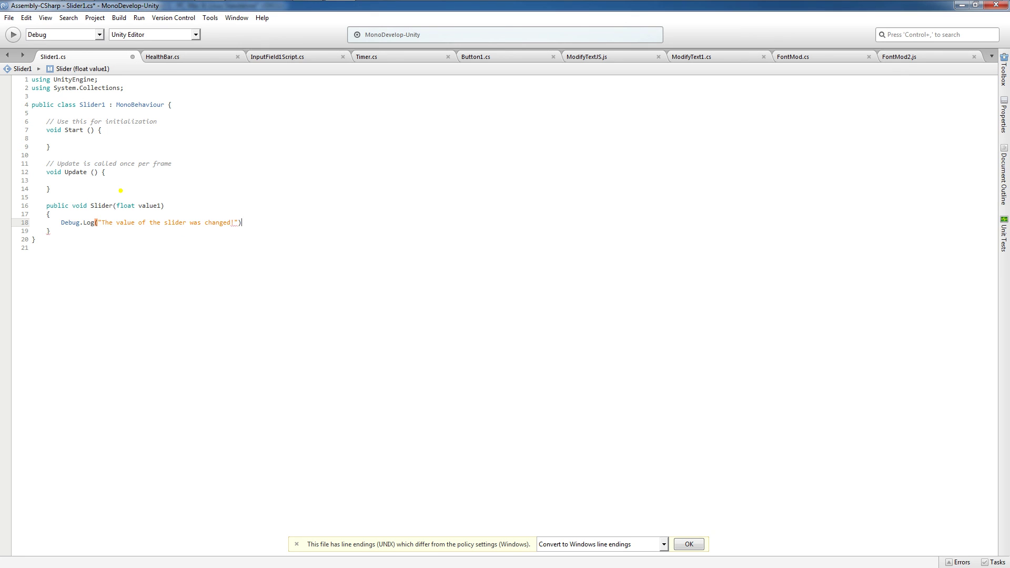
type(";")
key("ctrl+s")
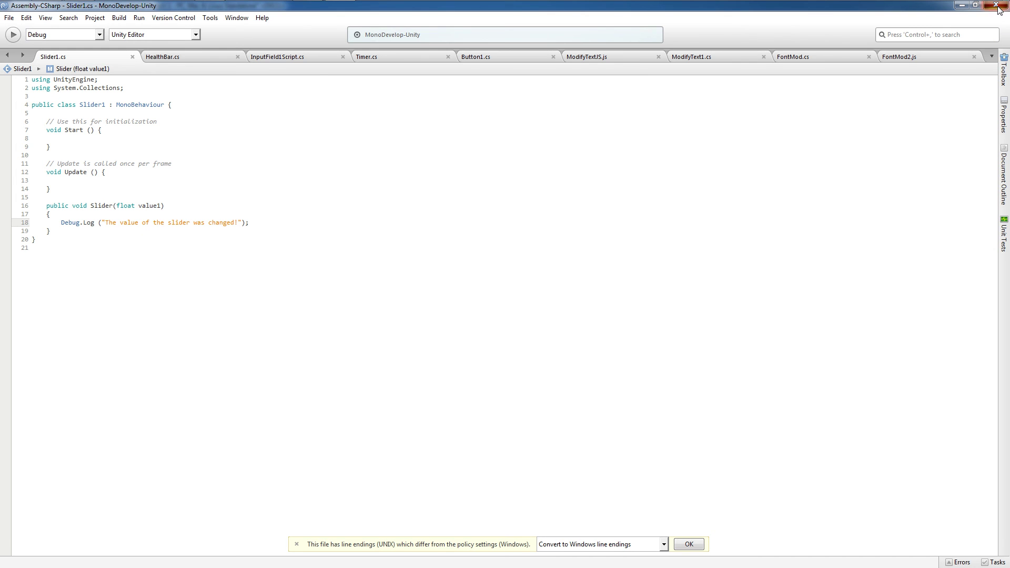
Back in Unity, clear the Console and attach the Slider1 script to Main Camera.
key("alt+Tab")
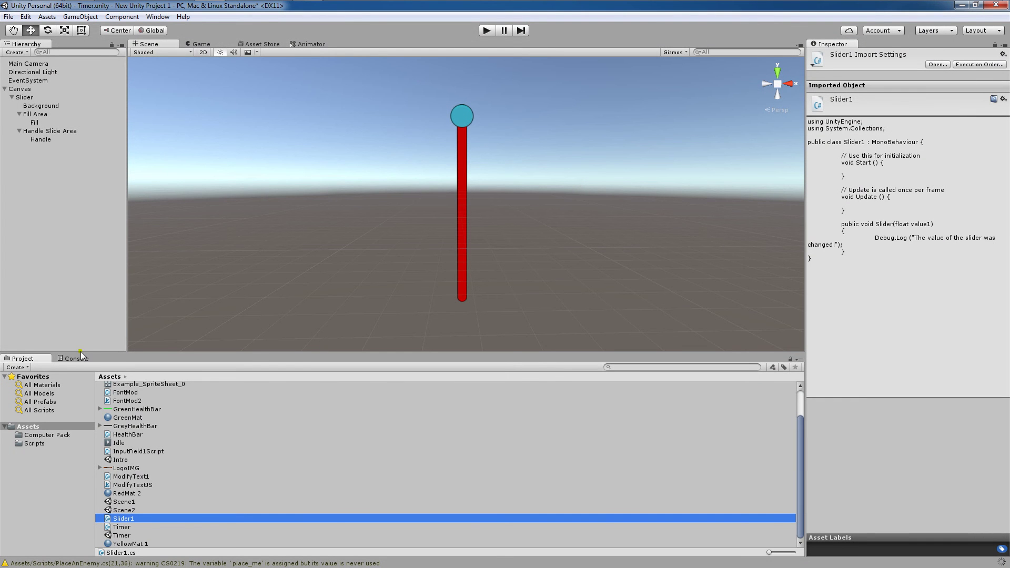
left_click(72, 358)
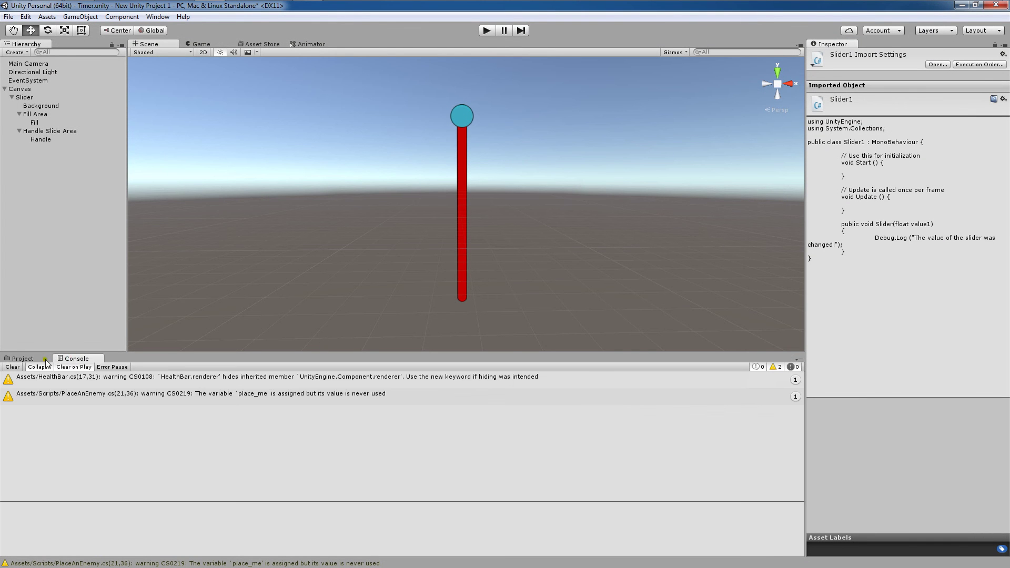
left_click(13, 366)
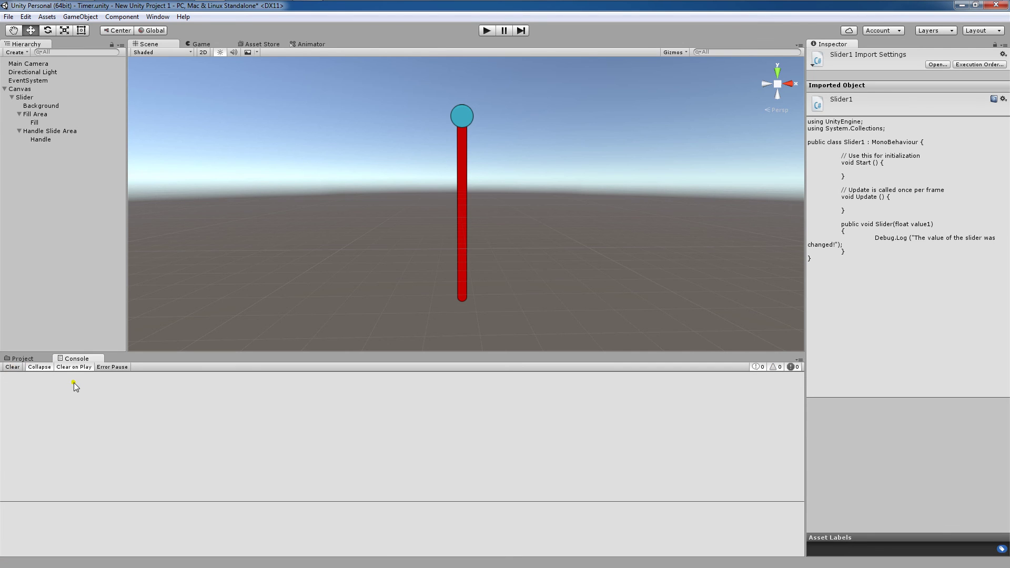
left_click(37, 360)
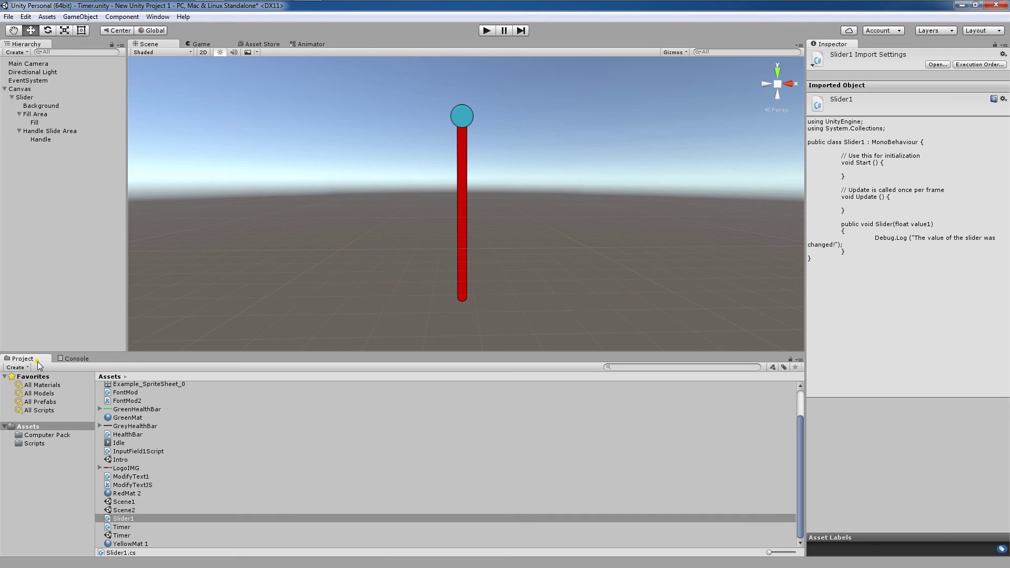
left_click_drag(131, 519, 99, 65)
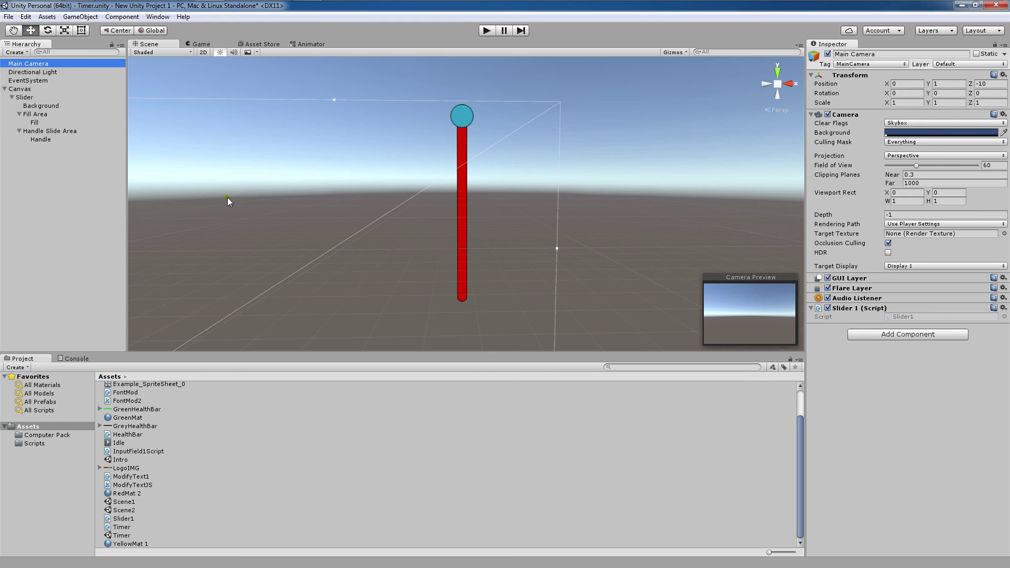
Set the Slider's On Value Changed event to target Main Camera and call Slider1.Slider.
left_click(52, 97)
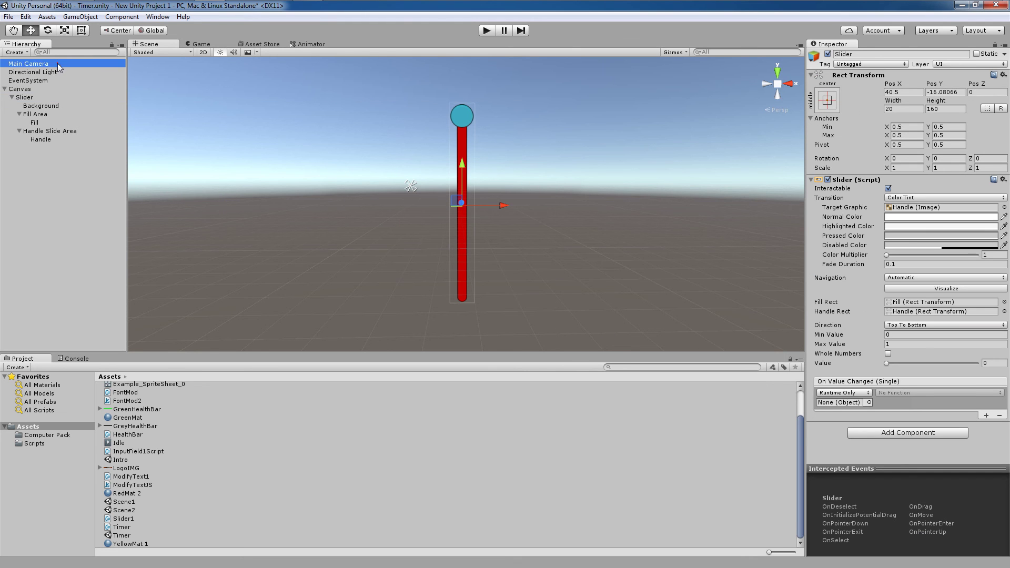
left_click_drag(58, 64, 839, 402)
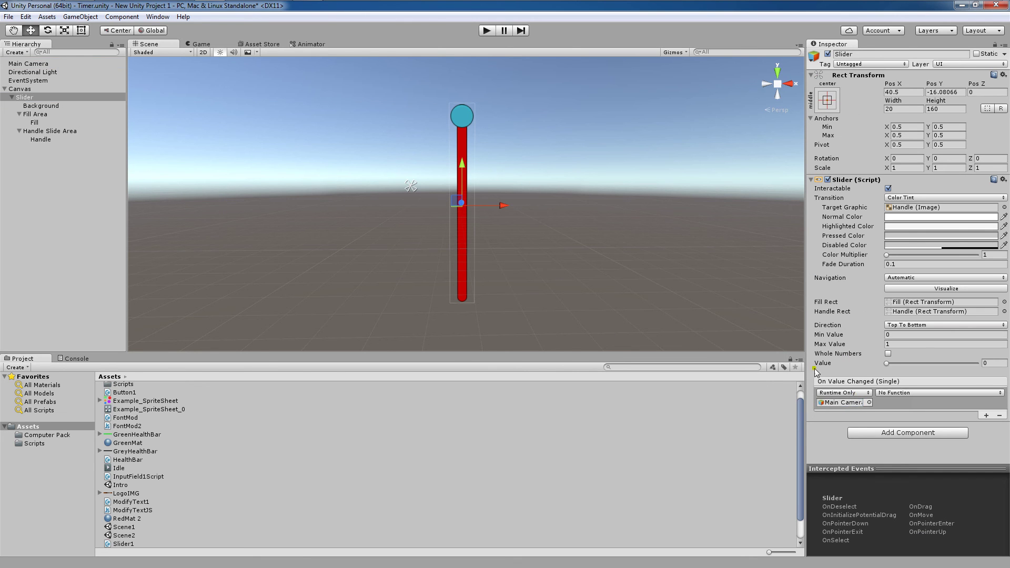
left_click(892, 393)
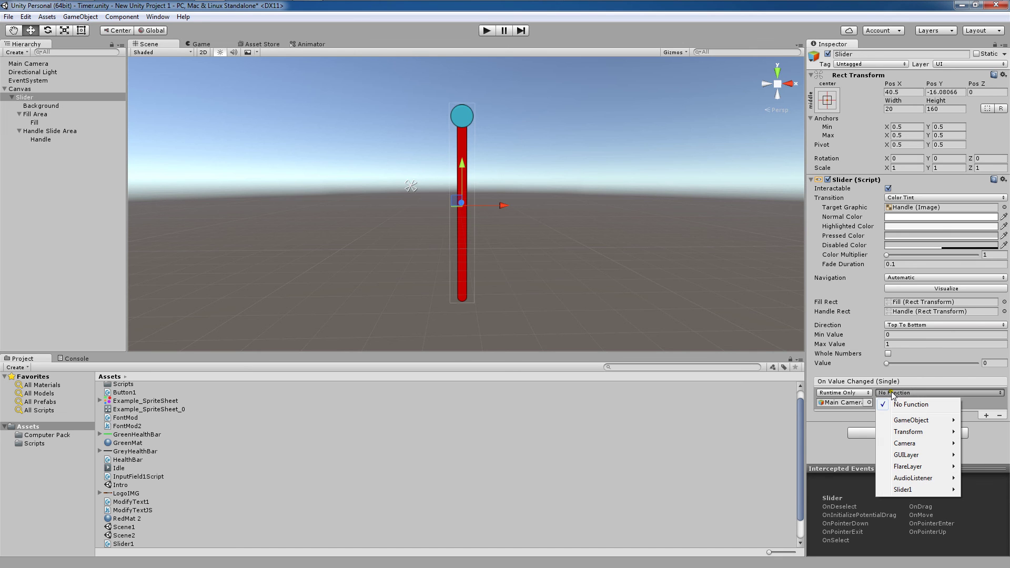
mouse_move(901, 489)
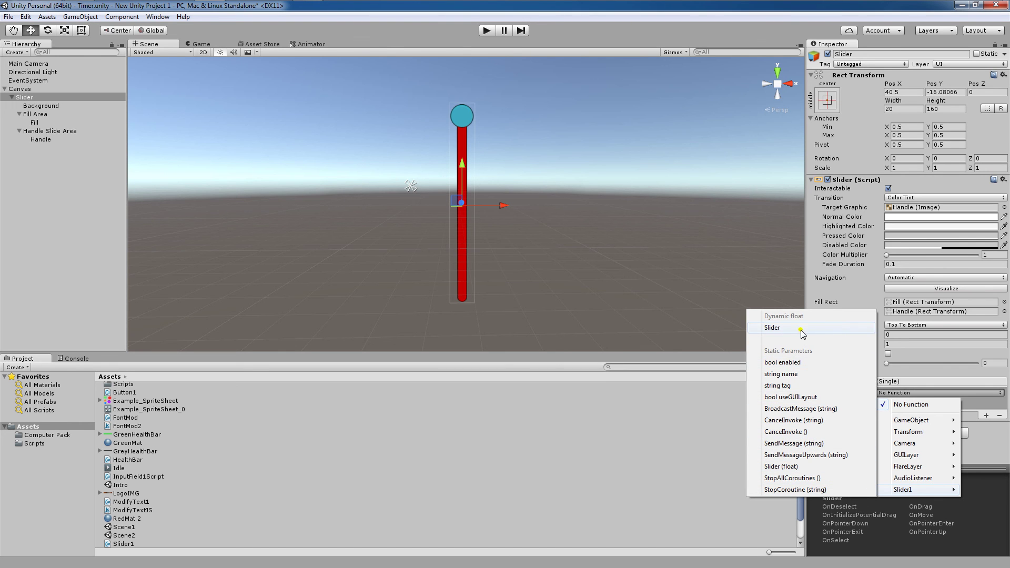
left_click(786, 327)
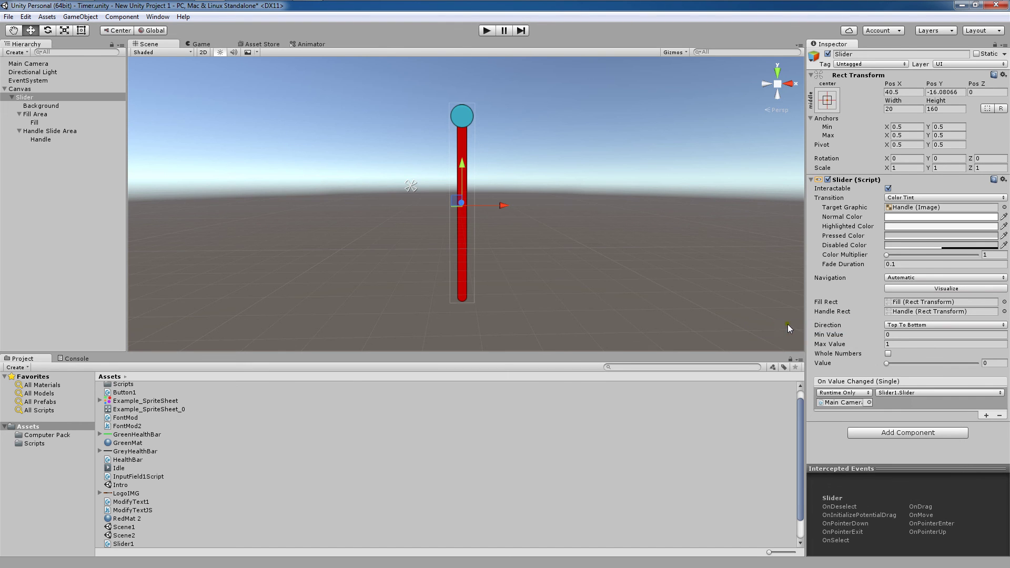
left_click(933, 392)
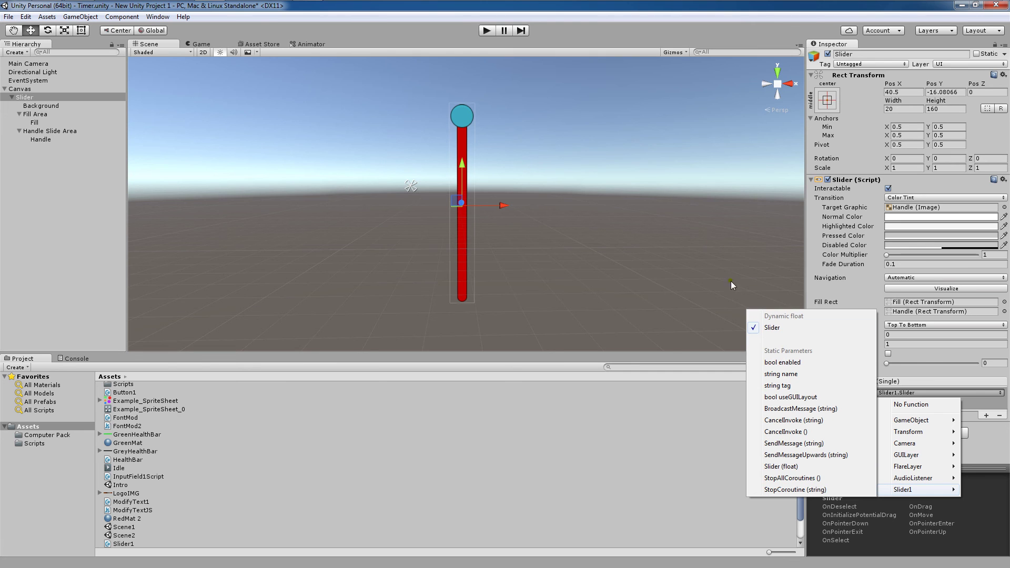
Play the scene, drag the slider handle down, check the Console shows the logged message, then stop.
left_click(595, 208)
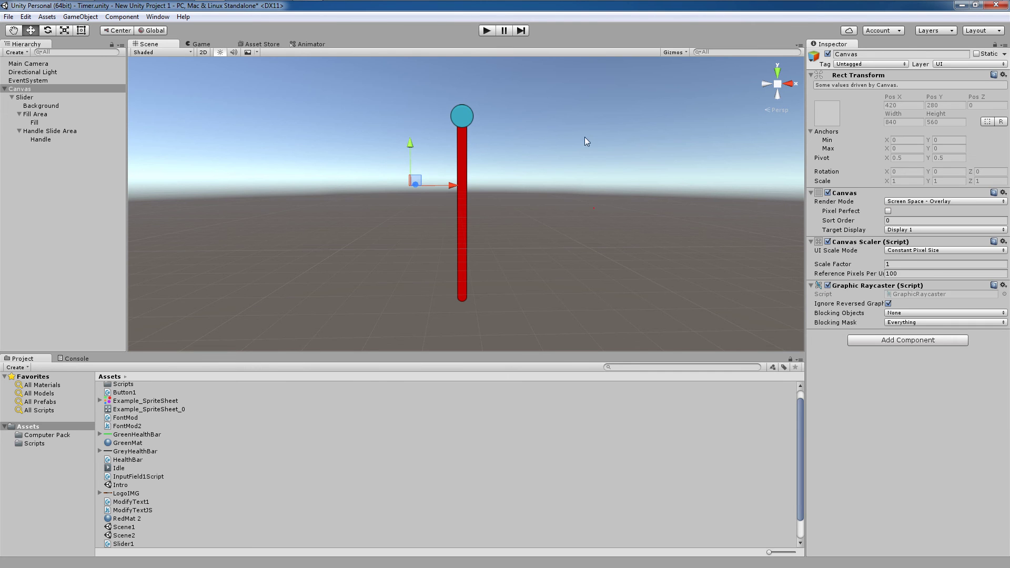
left_click(489, 32)
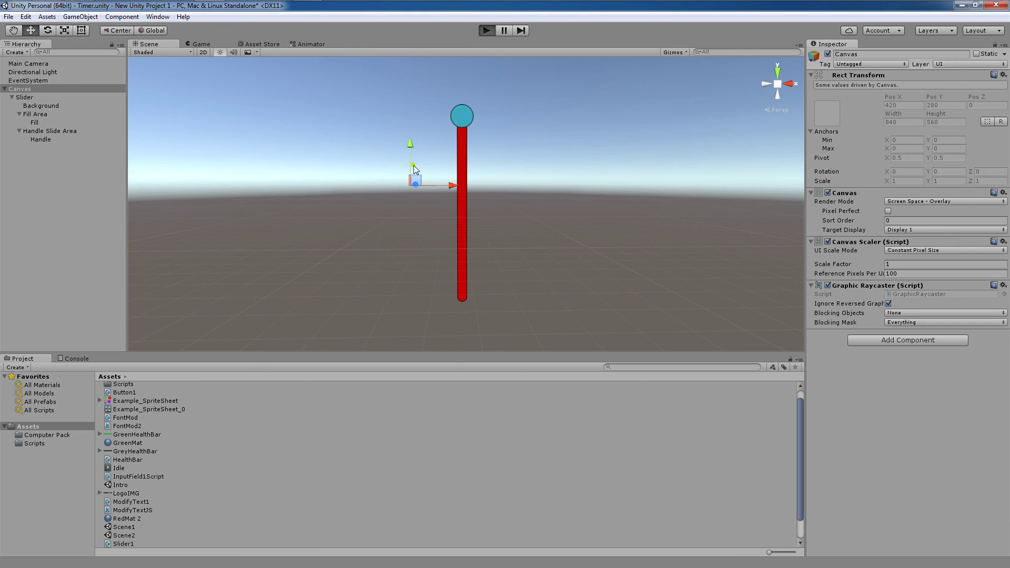
left_click_drag(493, 179, 488, 213)
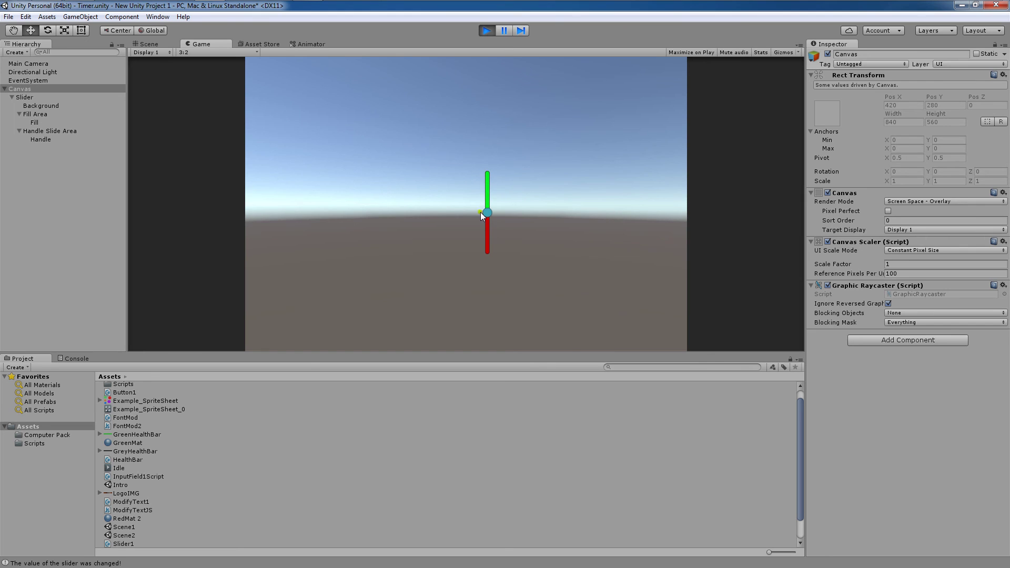
left_click(81, 359)
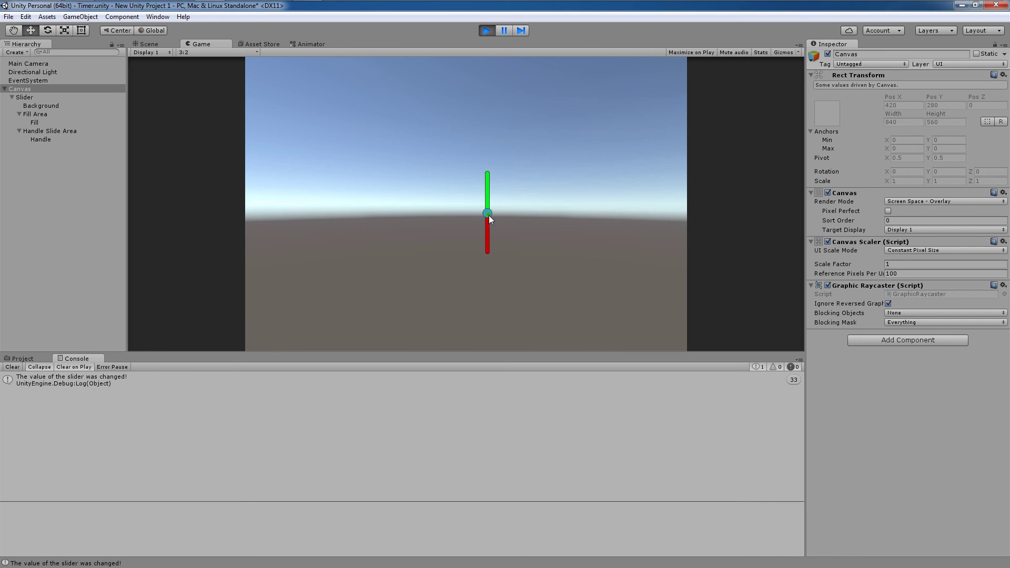
left_click_drag(488, 216, 488, 219)
left_click_drag(485, 226, 486, 235)
left_click(489, 33)
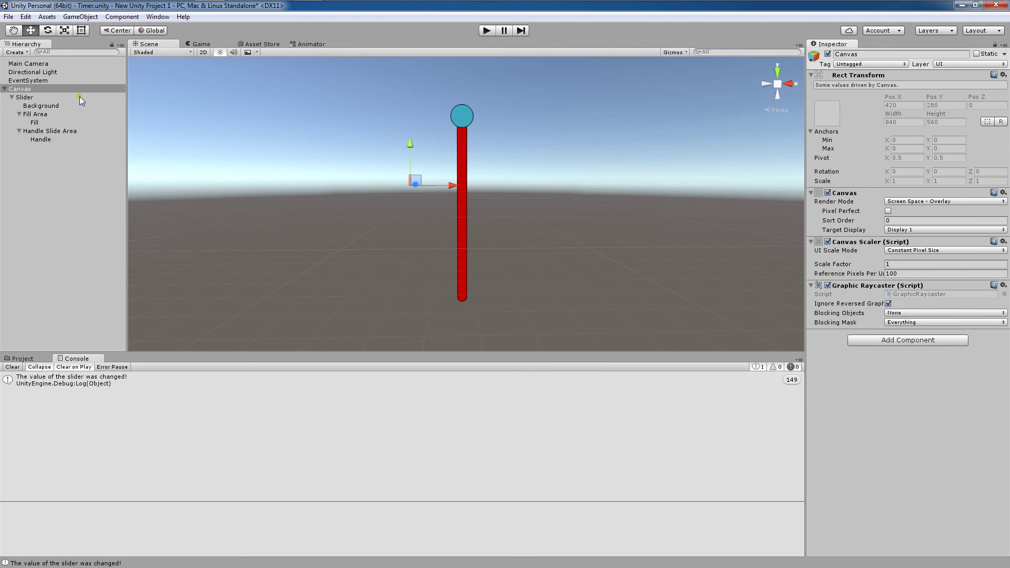
Select Slider and show the On Value Changed function list with Slider1.Slider as the dynamic float choice.
left_click(80, 97)
left_click(908, 396)
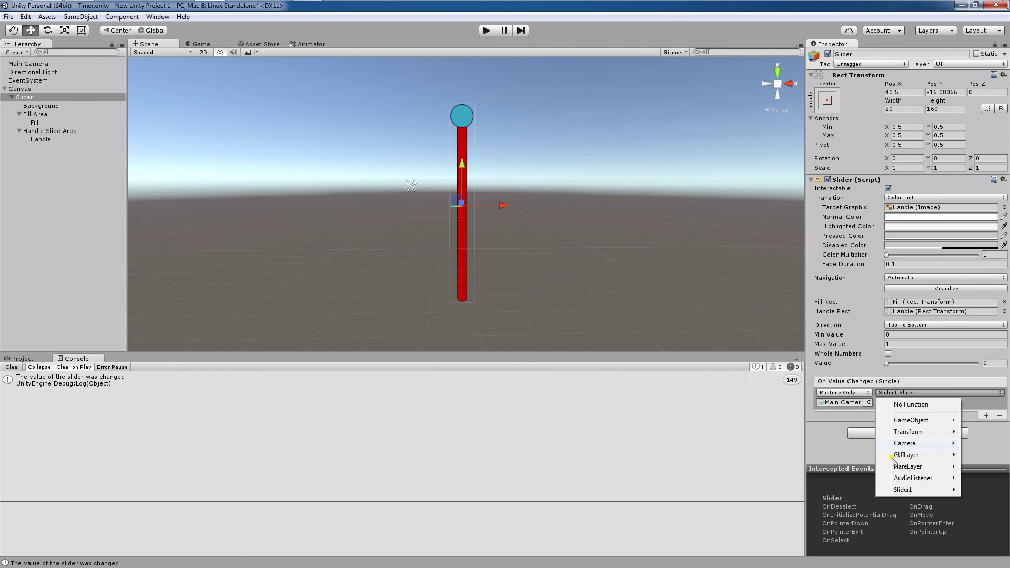
mouse_move(904, 490)
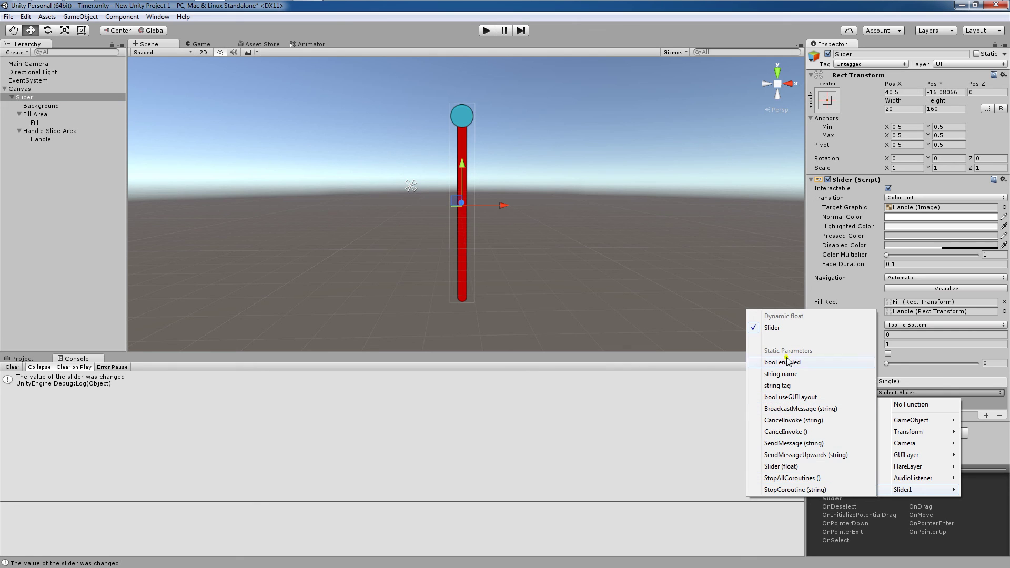